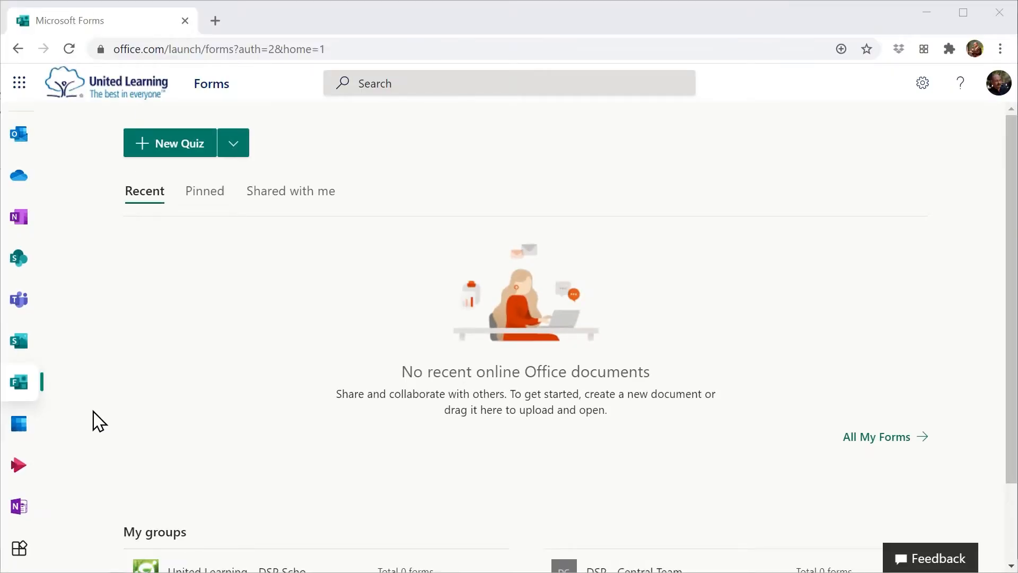
- Create a new form titled "Parent Survey - Spring Term" with the description "Please answer the following questions relating to your child's provision at Smithwell Primary School"
left_click(237, 147)
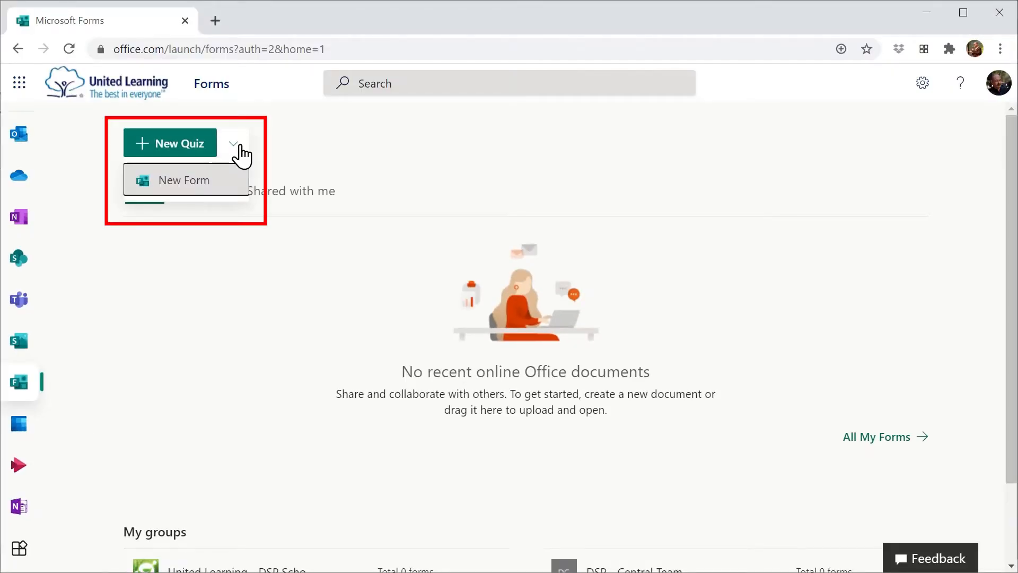
left_click(228, 187)
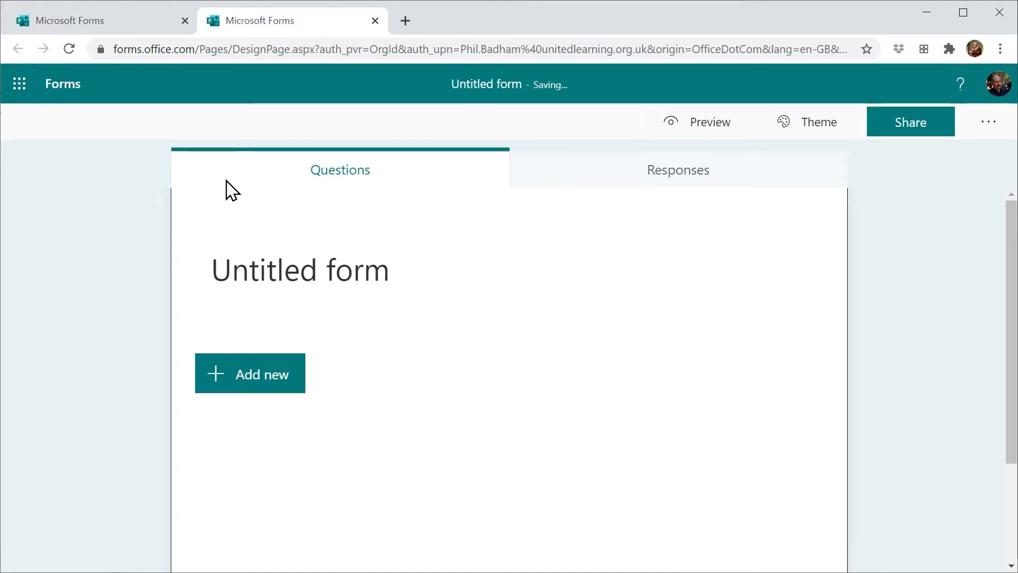
left_click(250, 269)
type("Parent Survey - Spring Term")
left_click(267, 289)
type("Please answer the following questions relating to your child's provision at Smithwell Primary School")
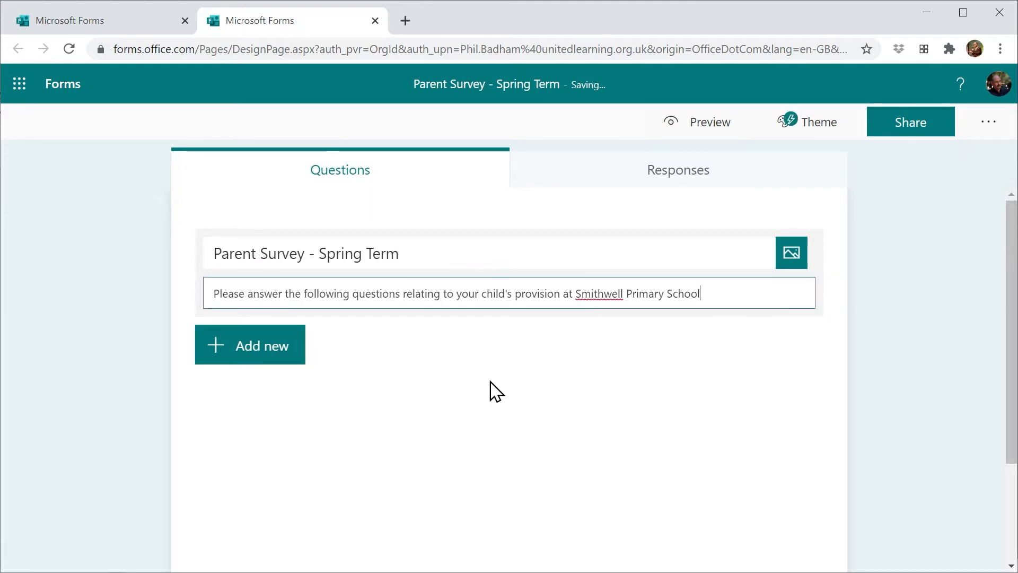
- Search for "survey" images and add the first one, a monitor showing a survey, to the form's title area
left_click(796, 264)
left_click(621, 228)
type("survey")
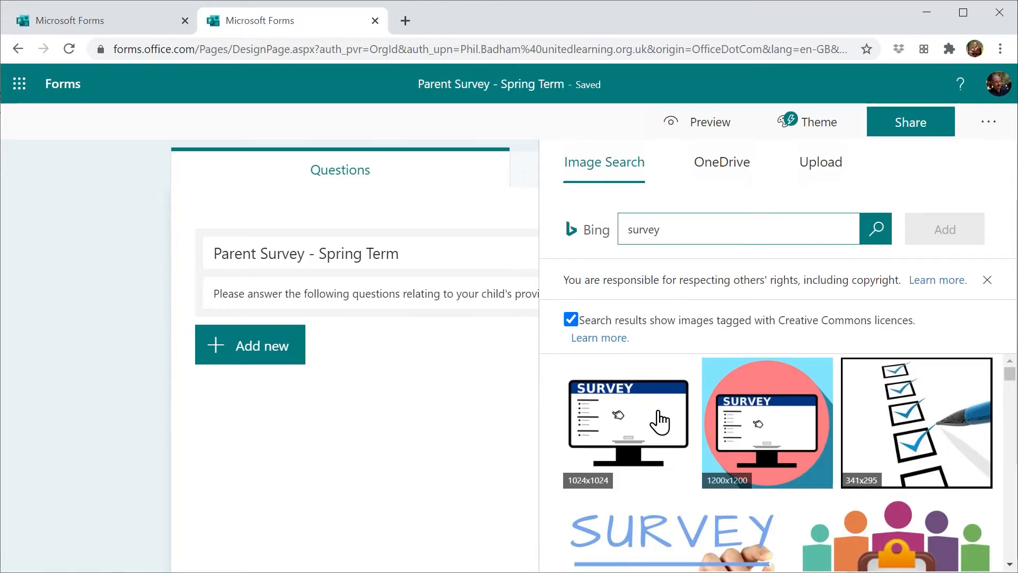
left_click(652, 416)
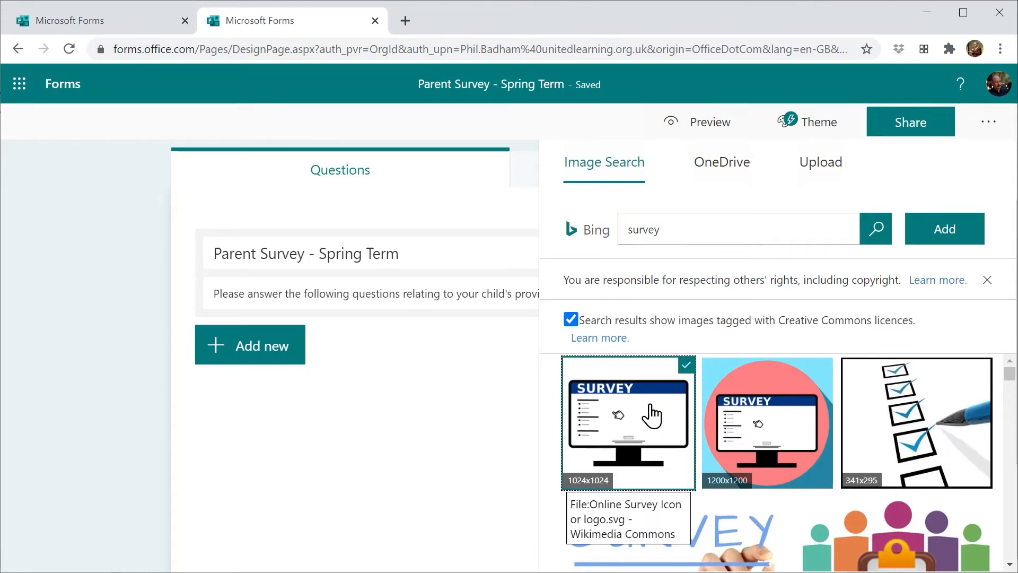
left_click(940, 229)
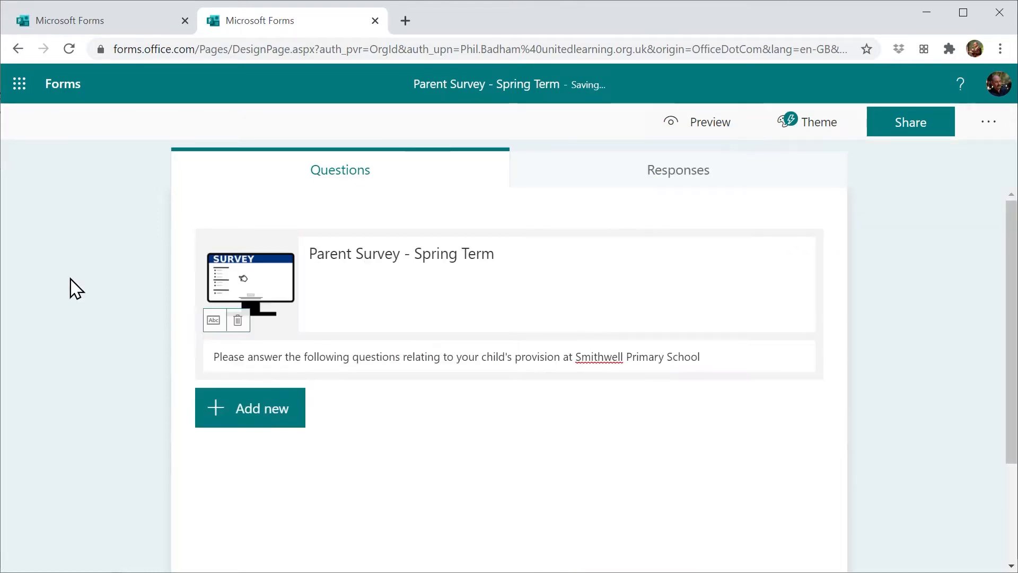
- Add a Choice question reading "Which year group is your child in?"
left_click(262, 420)
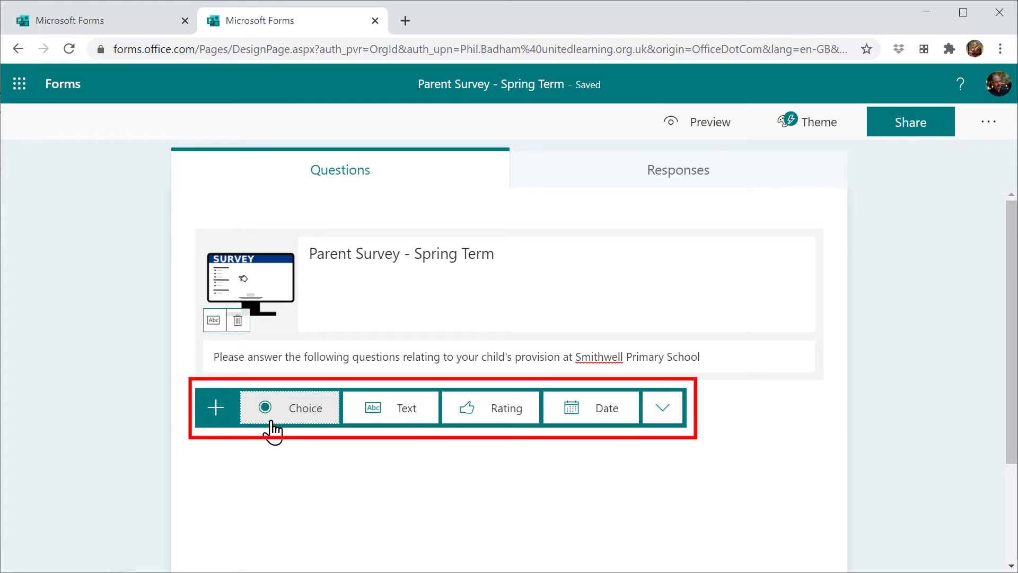
left_click(658, 416)
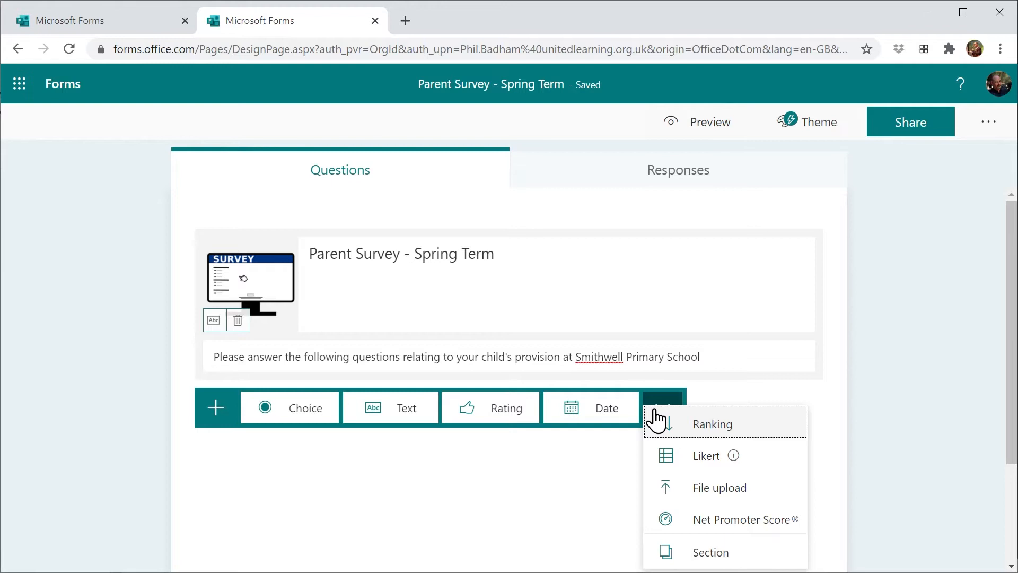
left_click(296, 409)
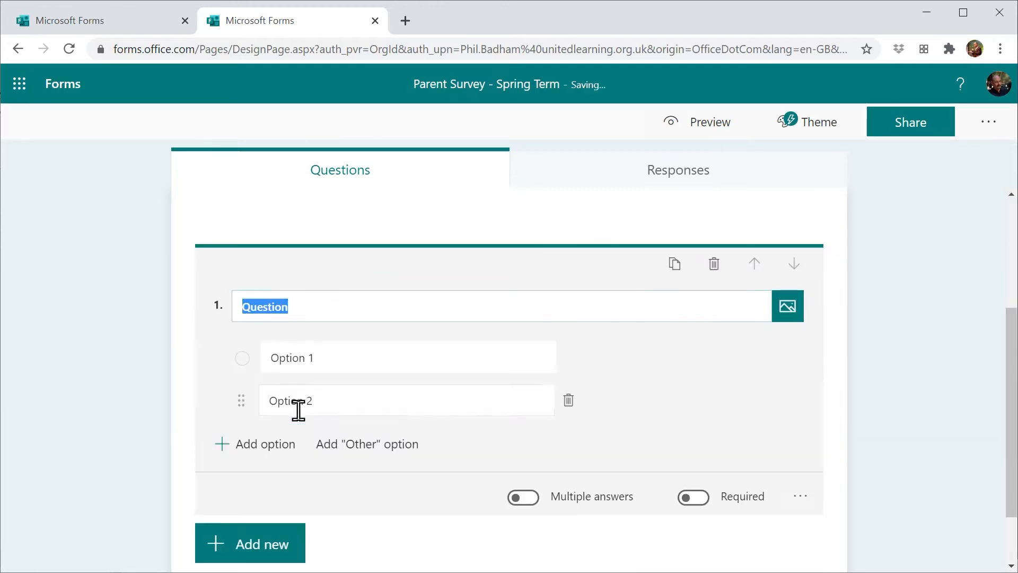
type("Which year group is your child in?")
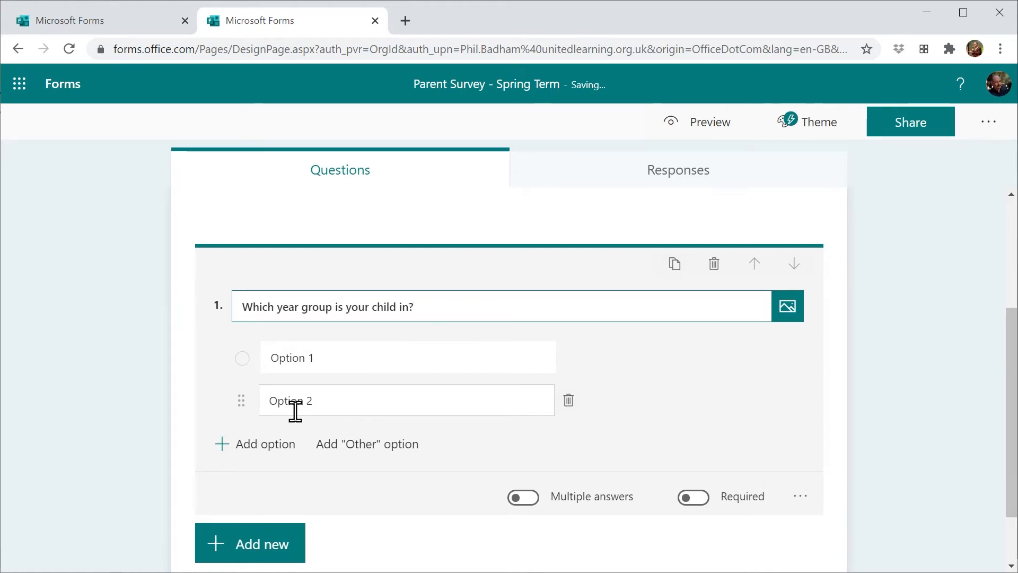
- Name the first two answer options of the year group question "Reception" and "Year 1"
left_click(325, 360)
type("R")
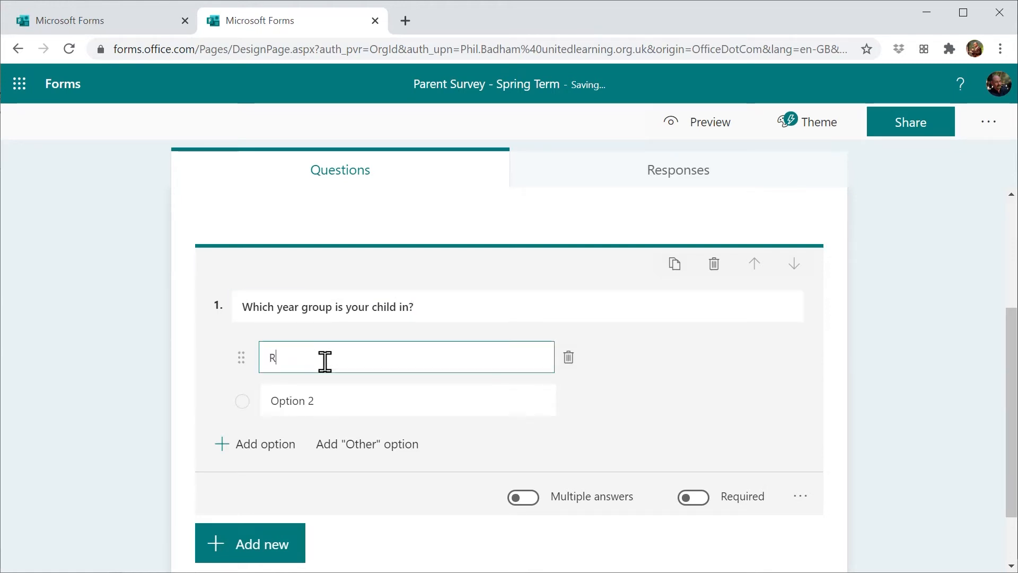
type("eception")
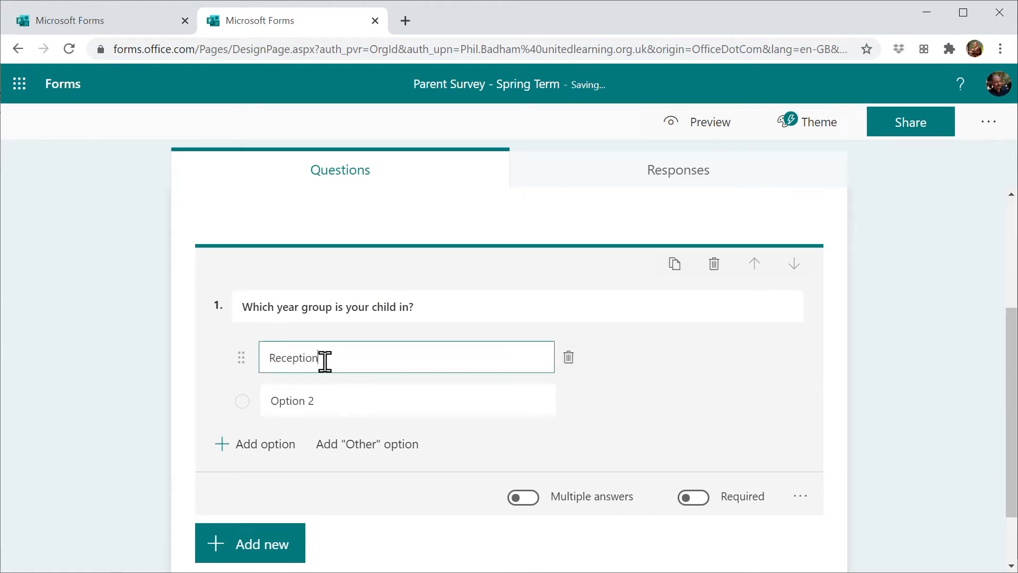
left_click(325, 400)
type("Year 1")
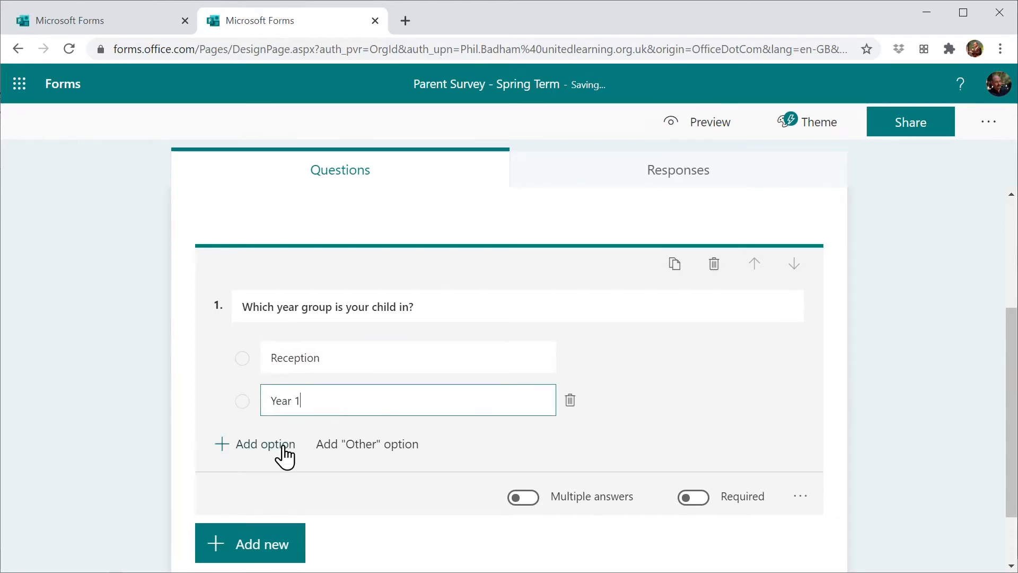
- Add the further answer options "Year 2", "Year 3", "Year 4", "Year 5" and "Year 6" to the year group question
left_click(284, 455)
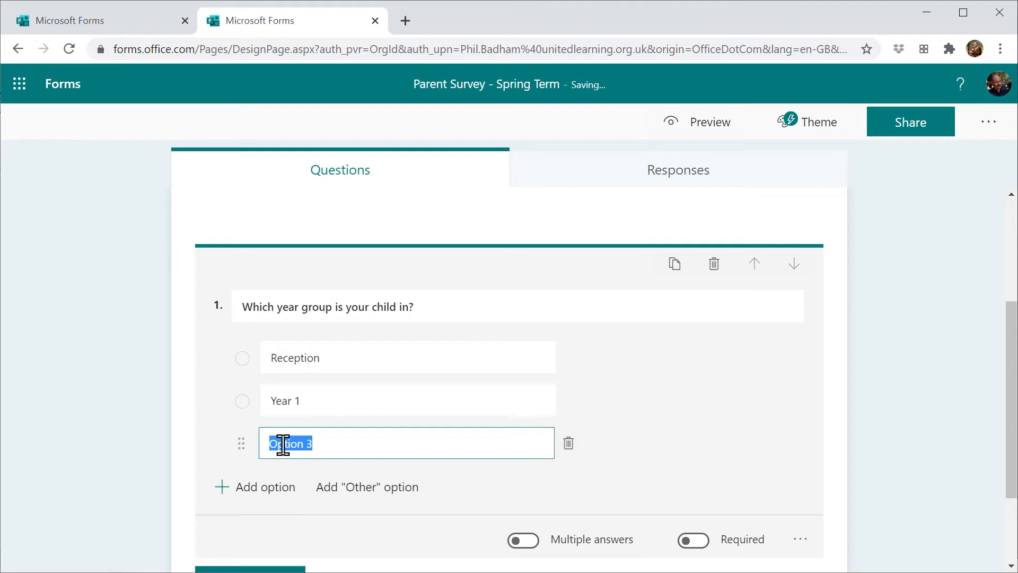
type("Year 2")
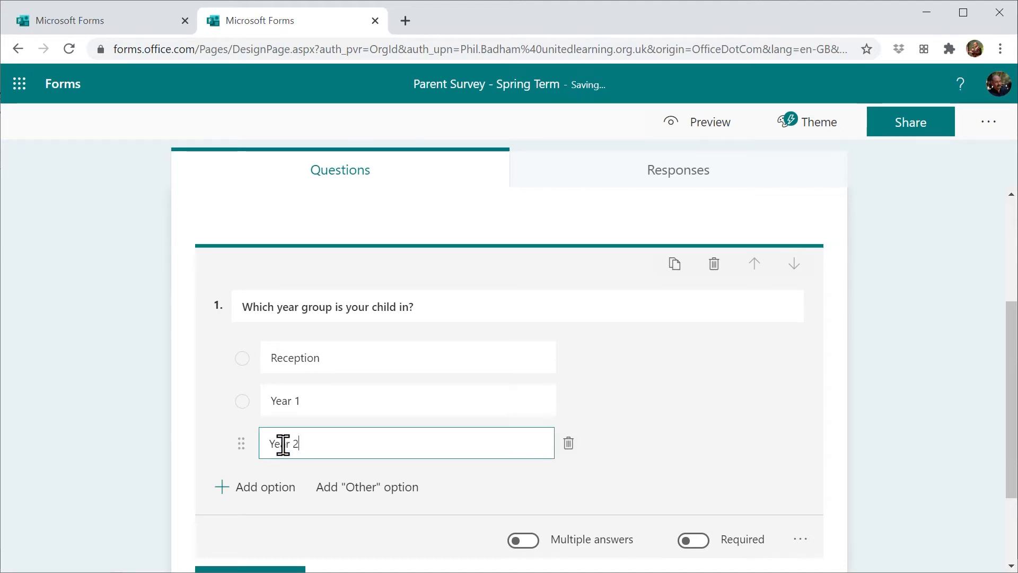
left_click(272, 490)
type("Yea")
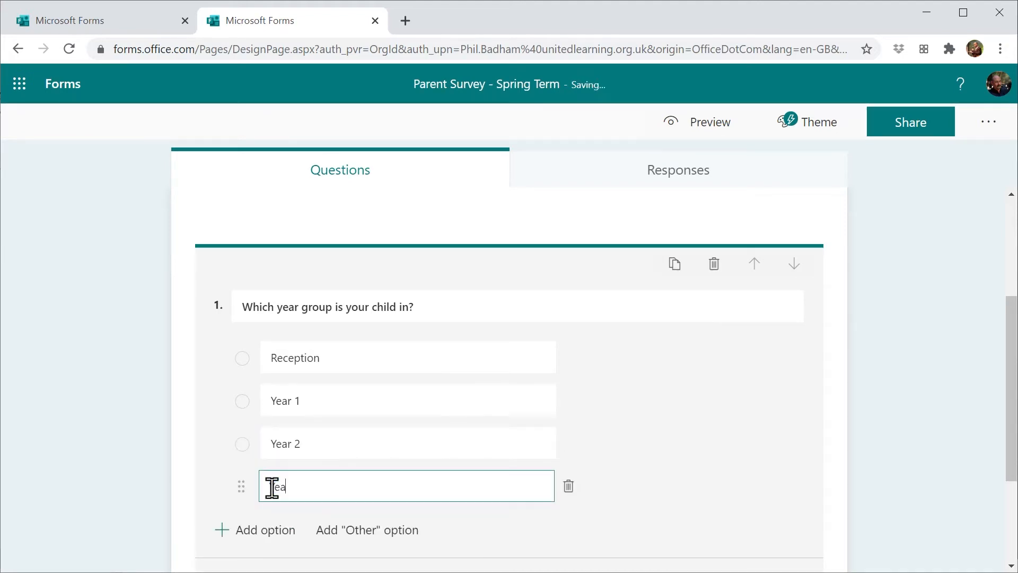
type("r 3")
scroll(273, 488, "down", 2)
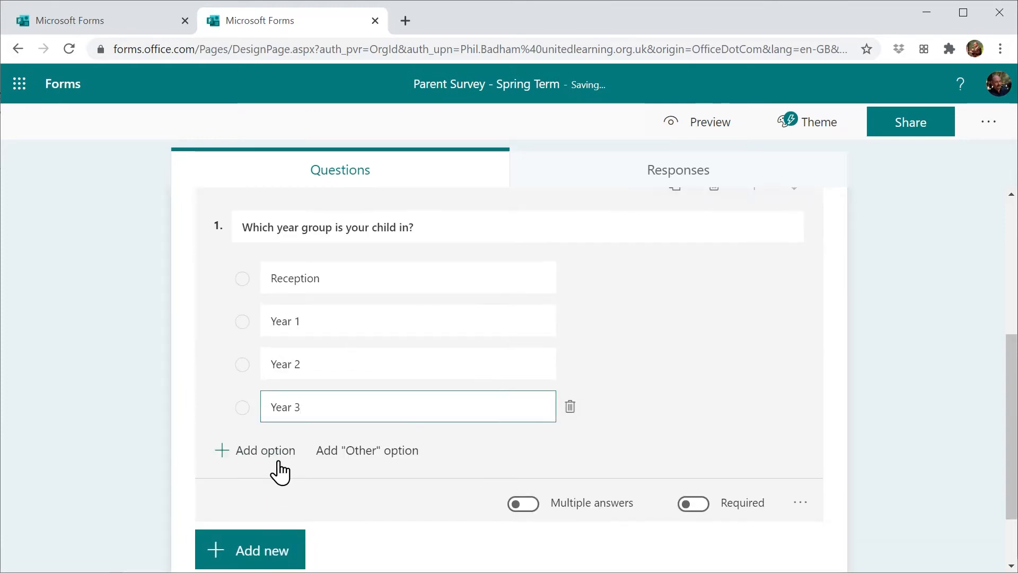
left_click(276, 454)
type("Y")
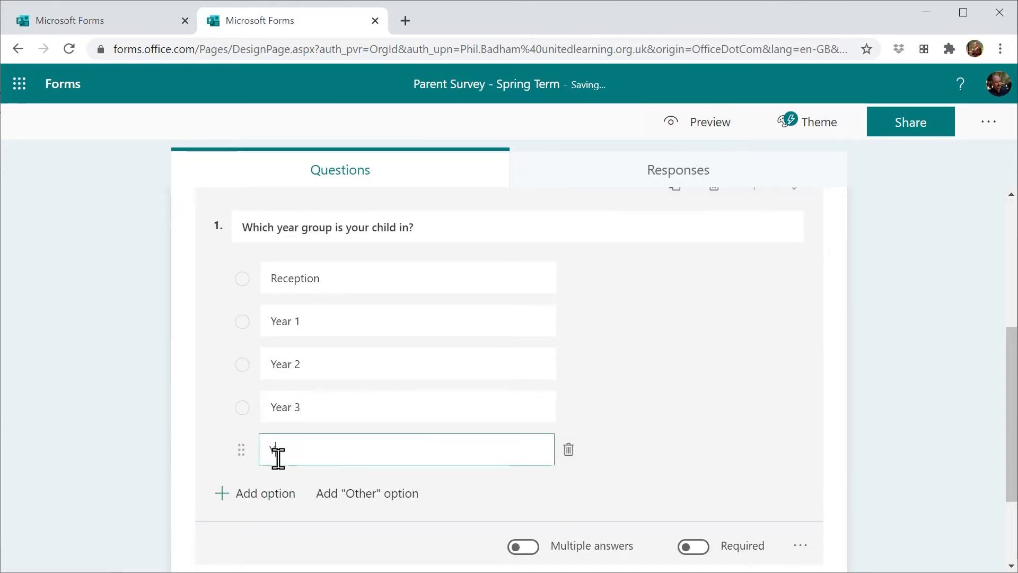
type("ear 4")
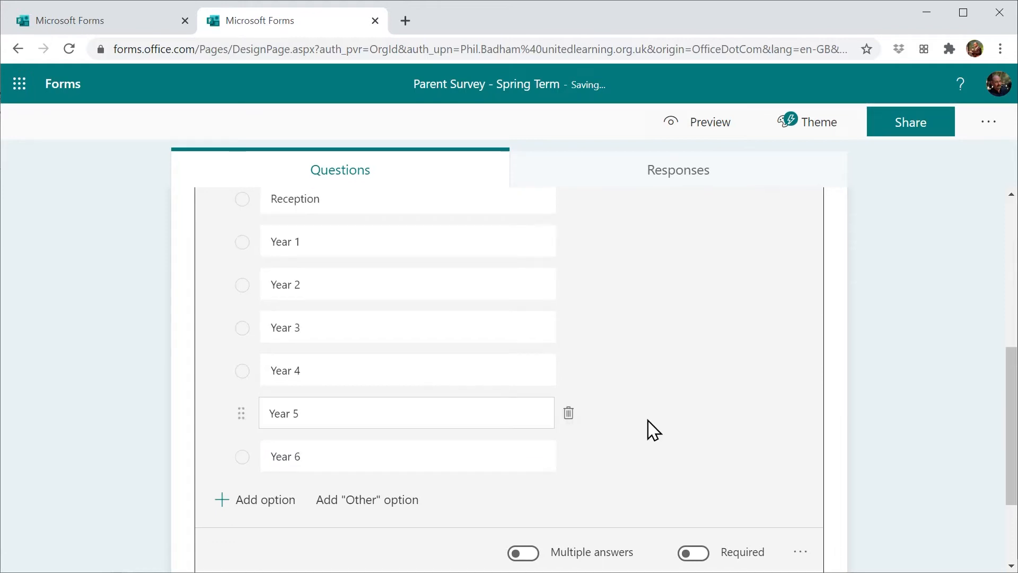
- Make the year group question required and show its options as a drop-down
left_click(701, 554)
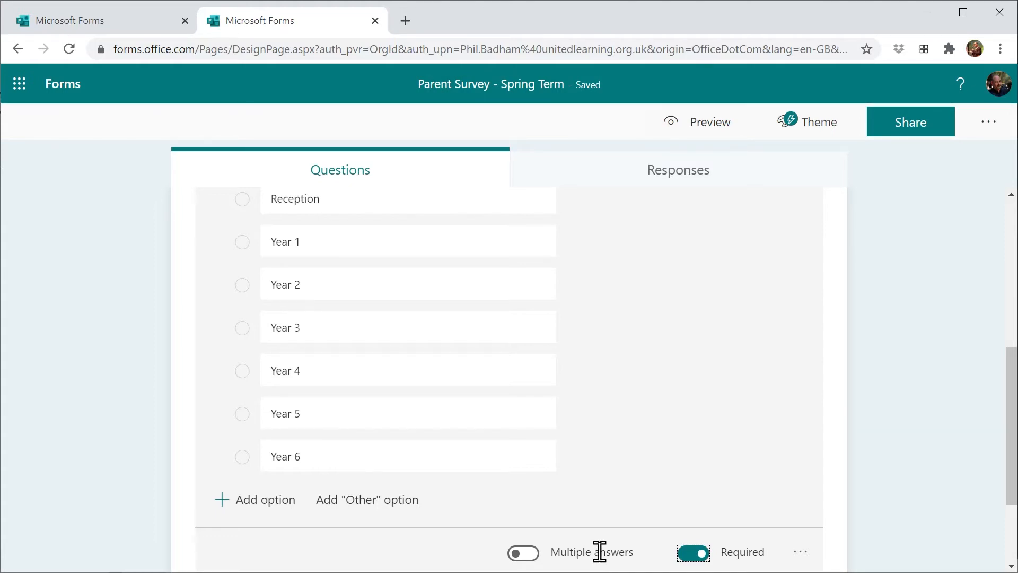
left_click(798, 554)
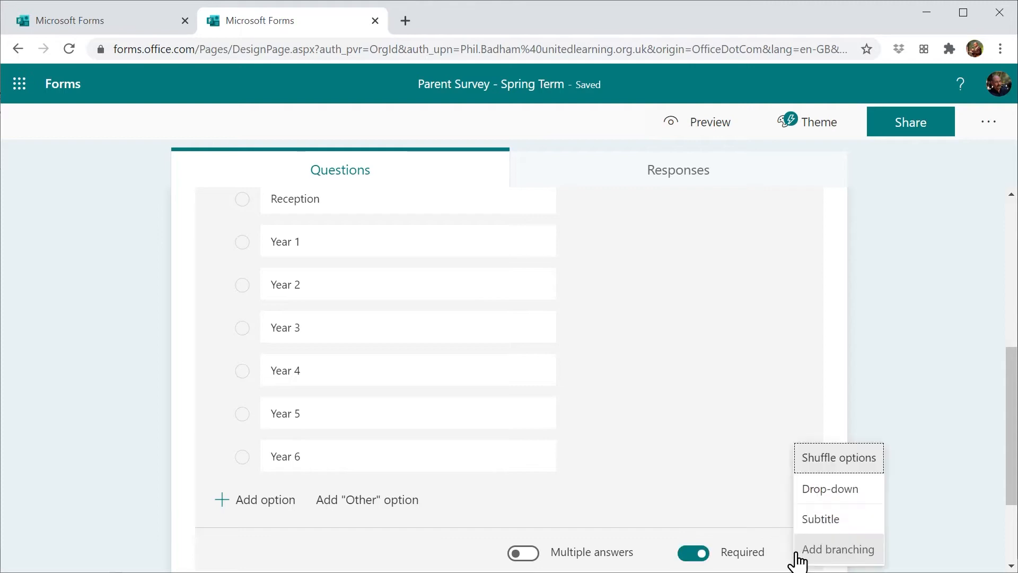
left_click(826, 502)
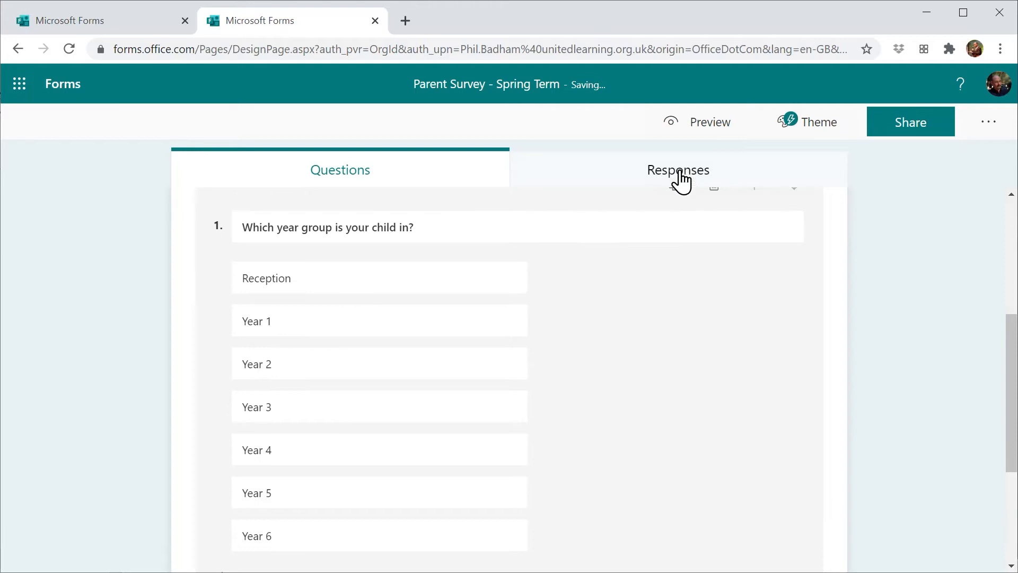
- Preview the form and check the answer list of the year group question
left_click(698, 129)
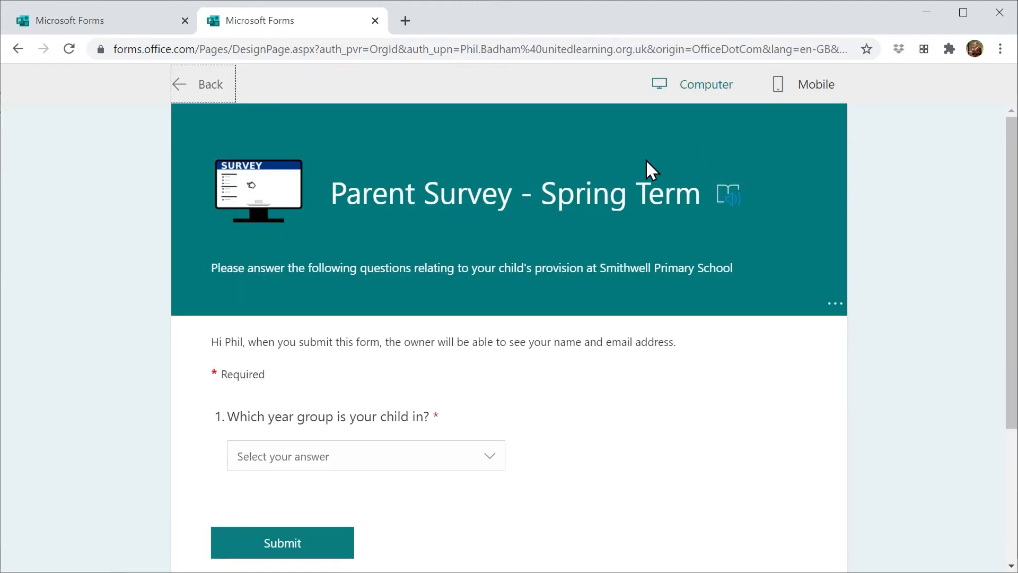
left_click(492, 470)
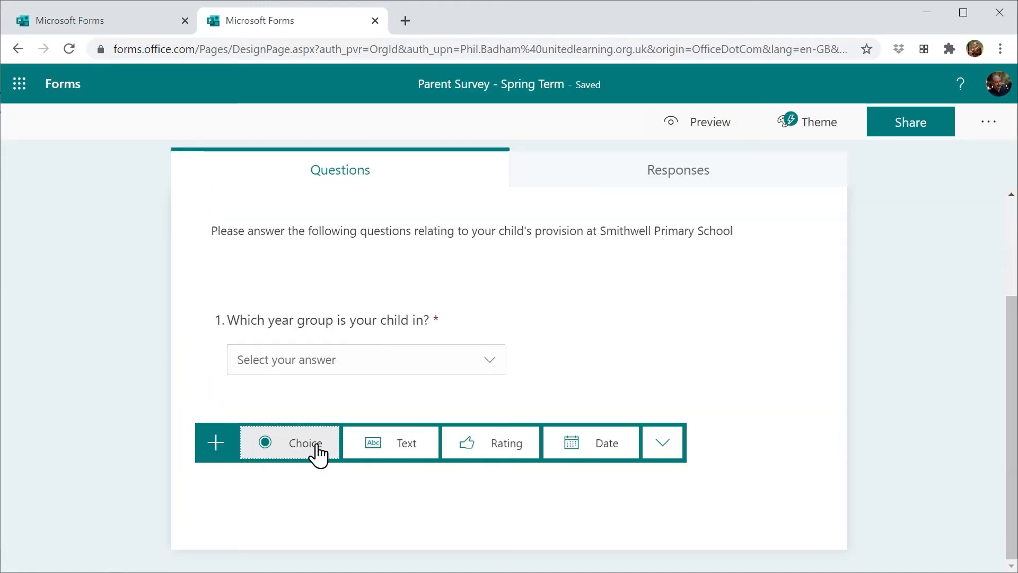
- Add a Text question reading "Where do you travel from each day (specify town or village)"
left_click(396, 456)
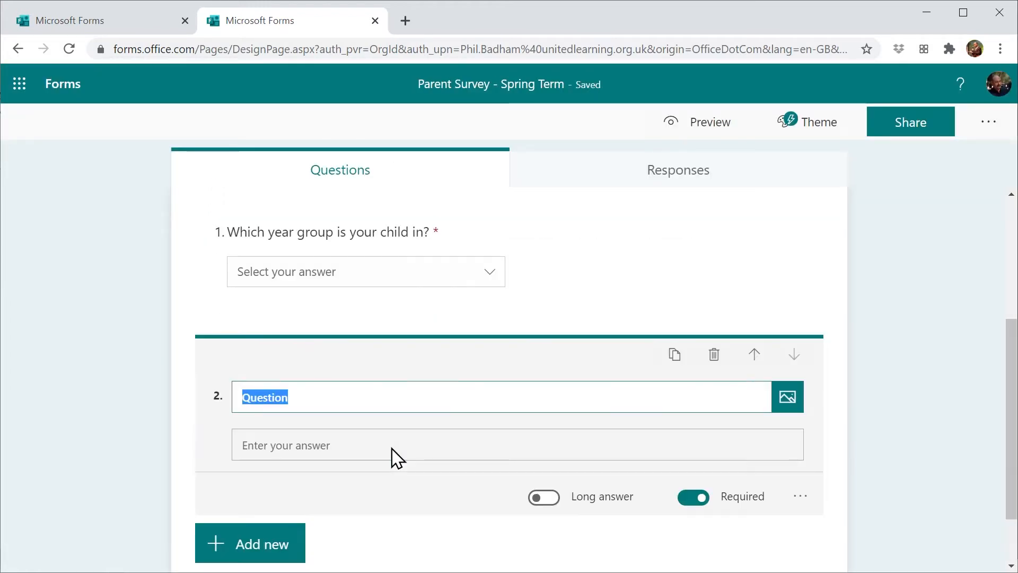
type("Where do you travel from each day (specify town o")
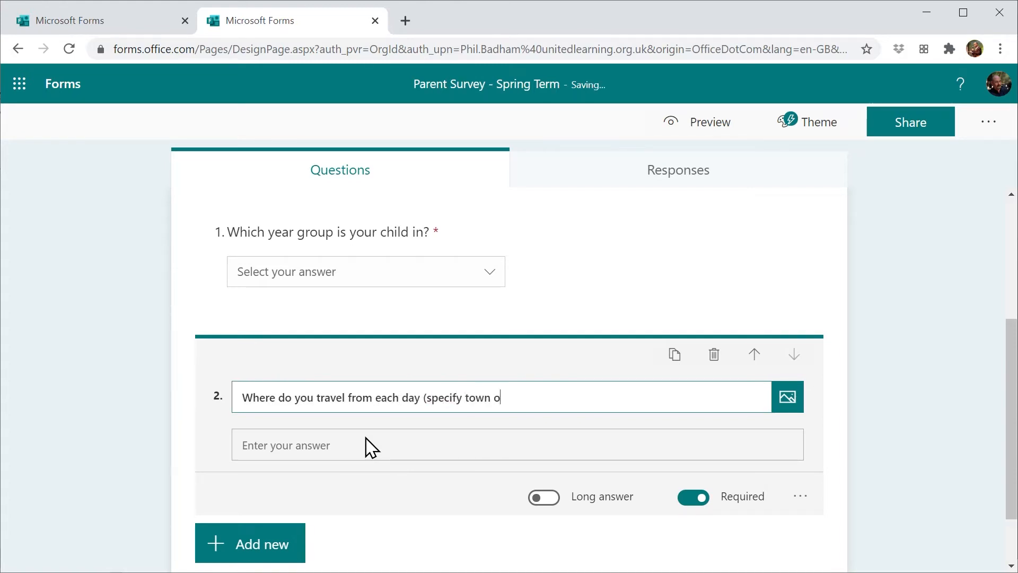
type("r village)")
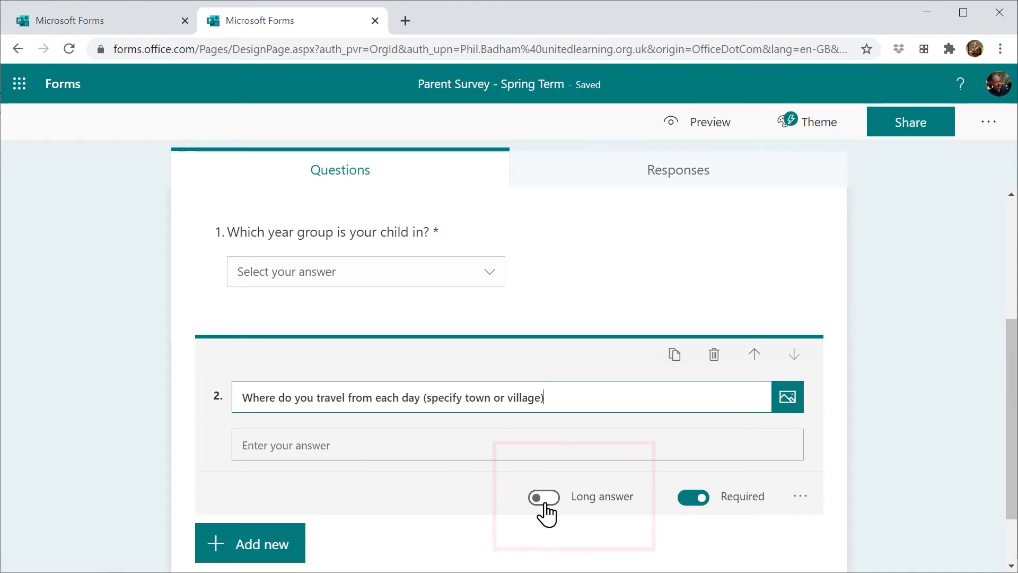
- Add a Rating question reading "How would you rate the quality of the school meals?" with five levels and the Star symbol
scroll(545, 512, "down", 2)
left_click(260, 483)
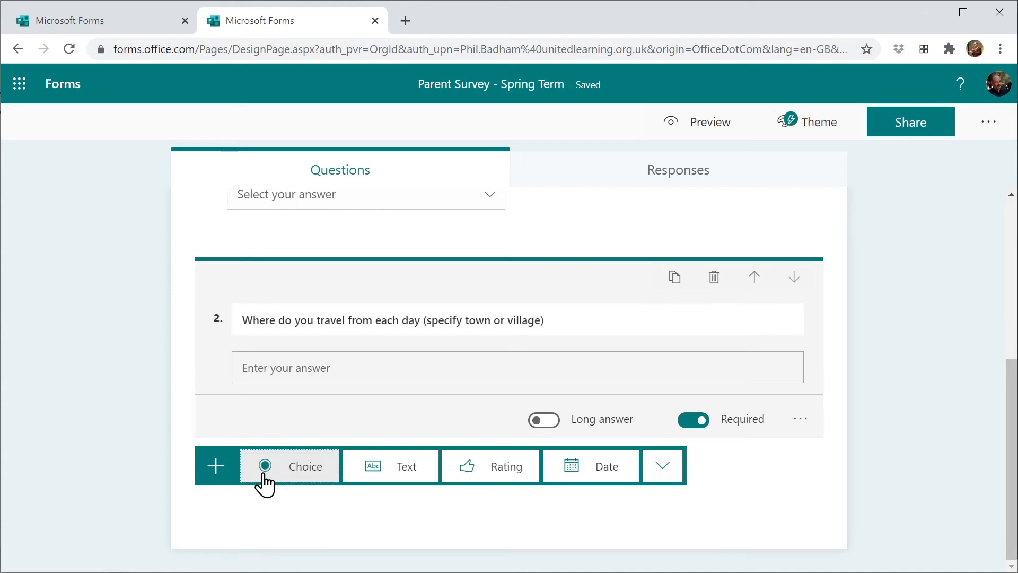
left_click(475, 480)
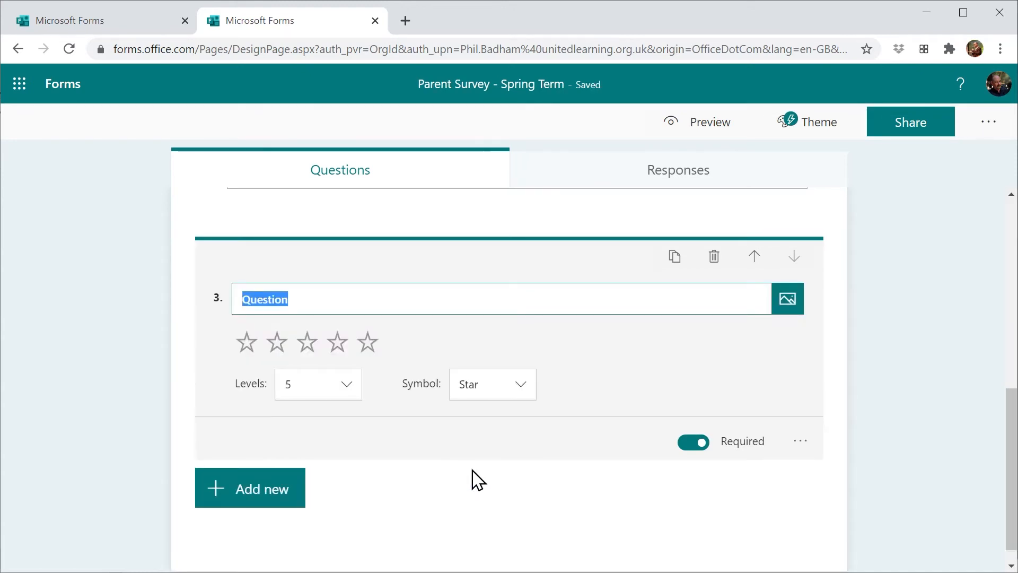
type("How would you rate the quality of the school meals ")
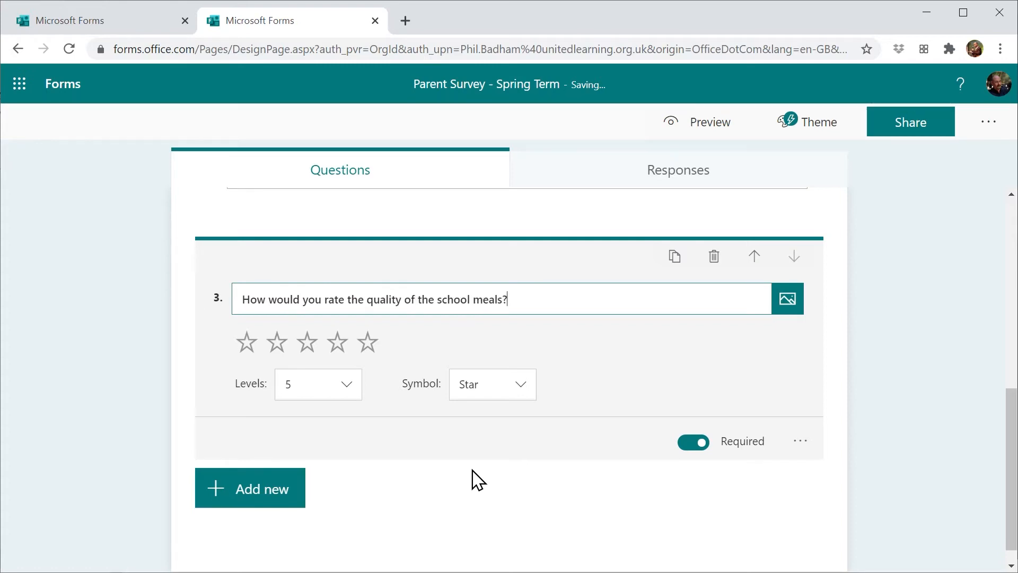
type("?")
left_click(526, 396)
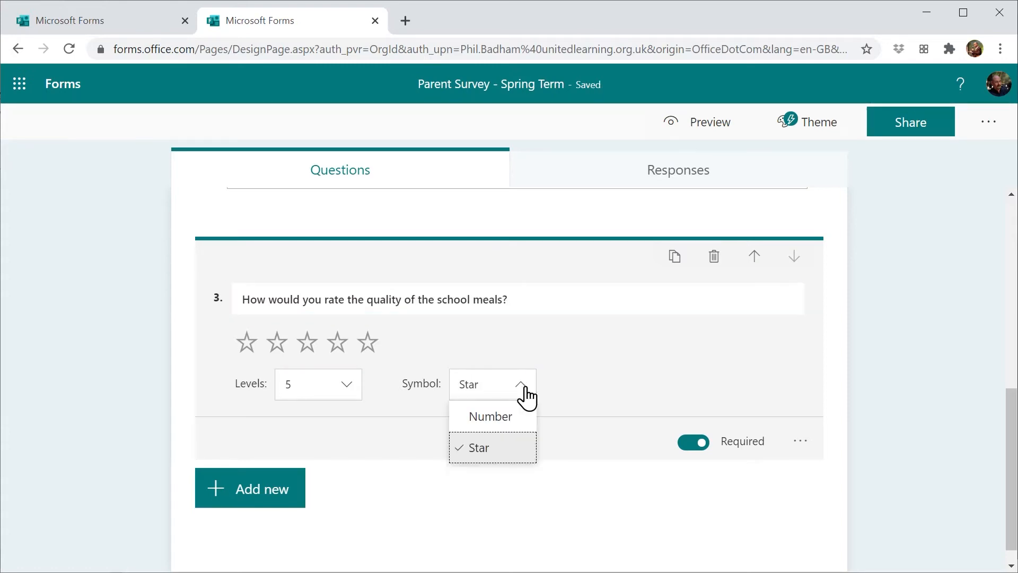
left_click(555, 394)
- Add a Date question reading "Please choose a date that would be convenient for you to speak to your child's teacher."
left_click(269, 505)
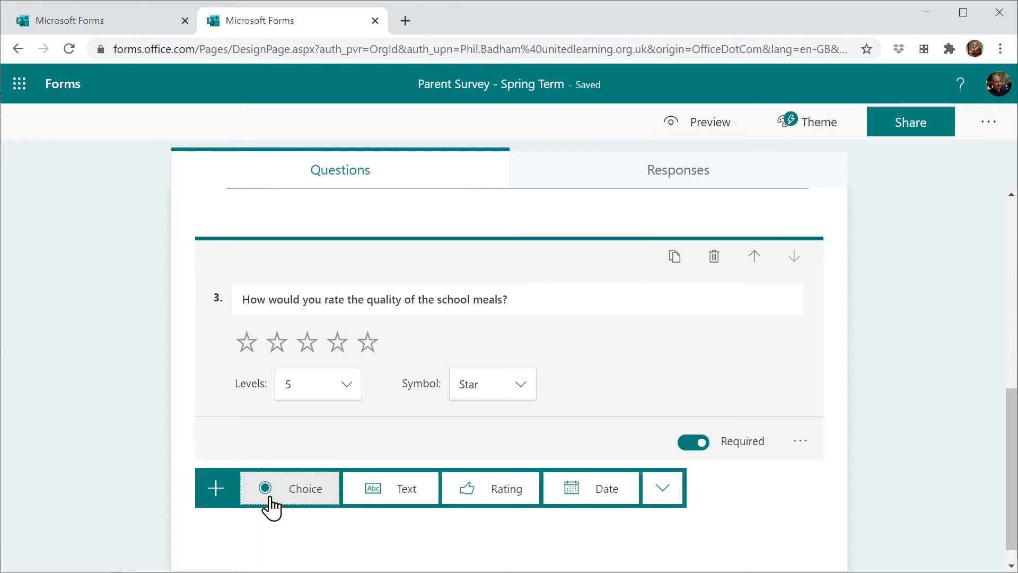
left_click(604, 473)
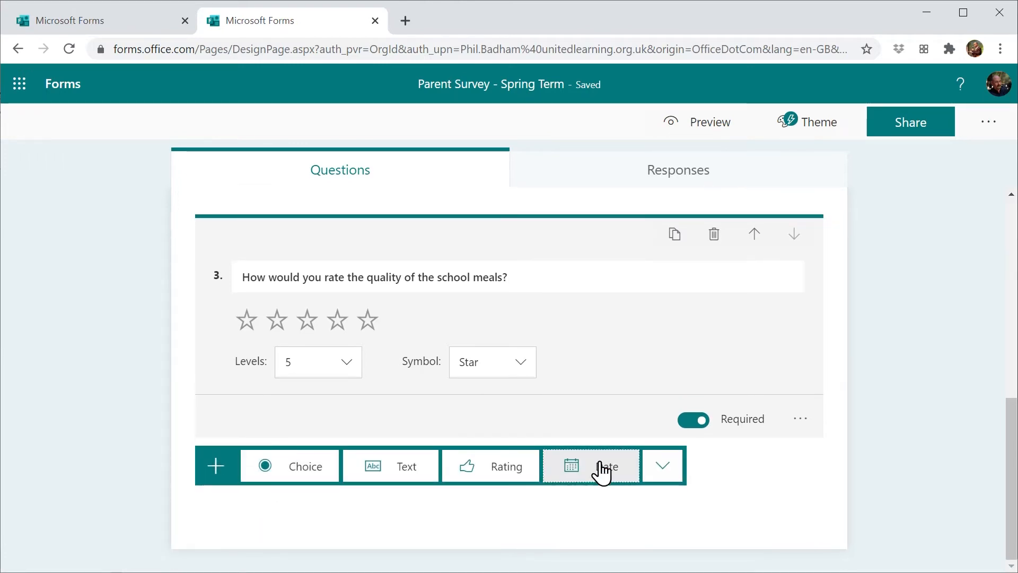
type("Please choose a date that would be convenient for you to speak to your child's teacher.")
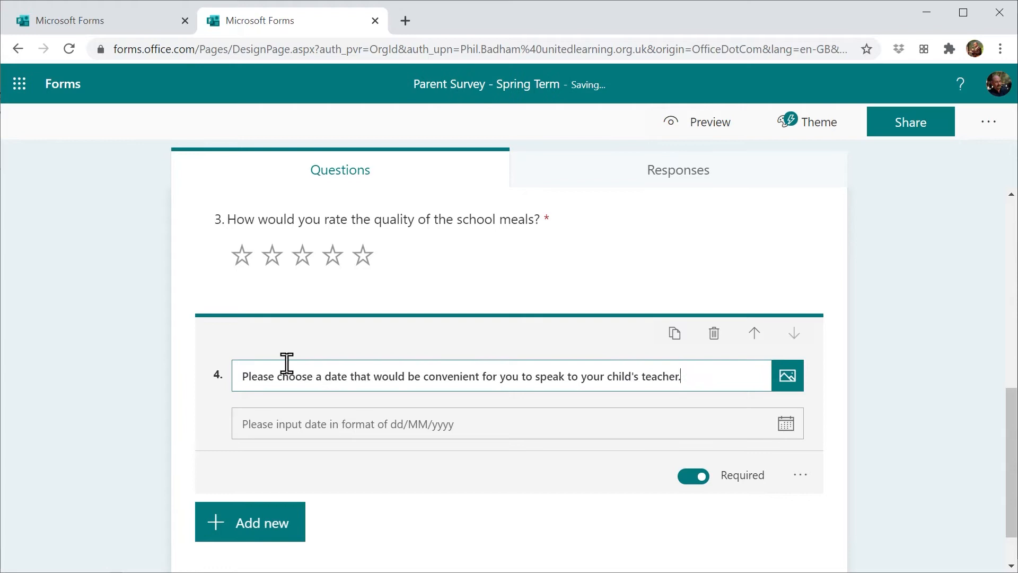
- Add a Ranking question reading "Please rank the following clubs/activities we are intending to run next term from most desirable to least desirable:"
left_click(255, 530)
left_click(256, 530)
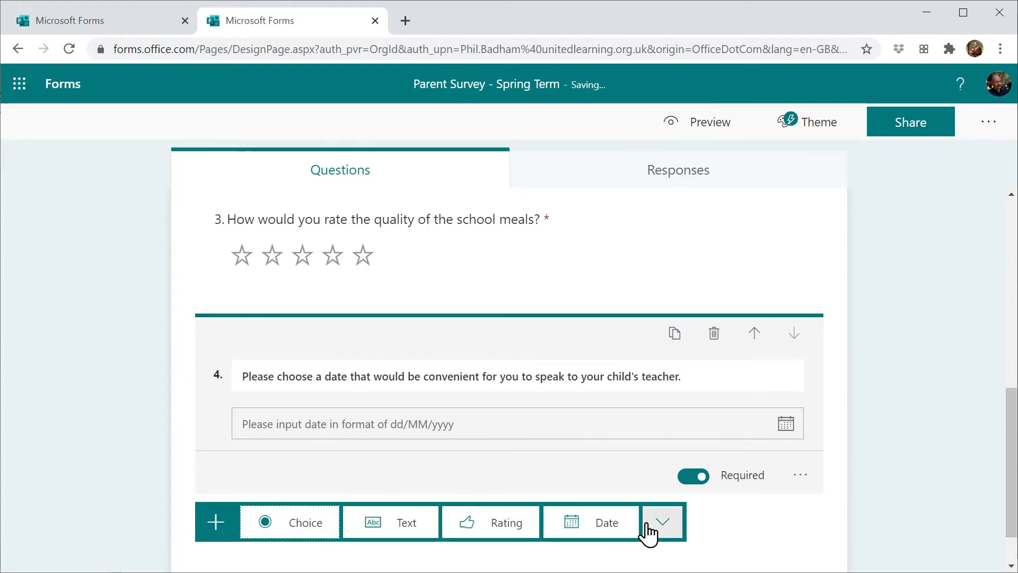
left_click(652, 525)
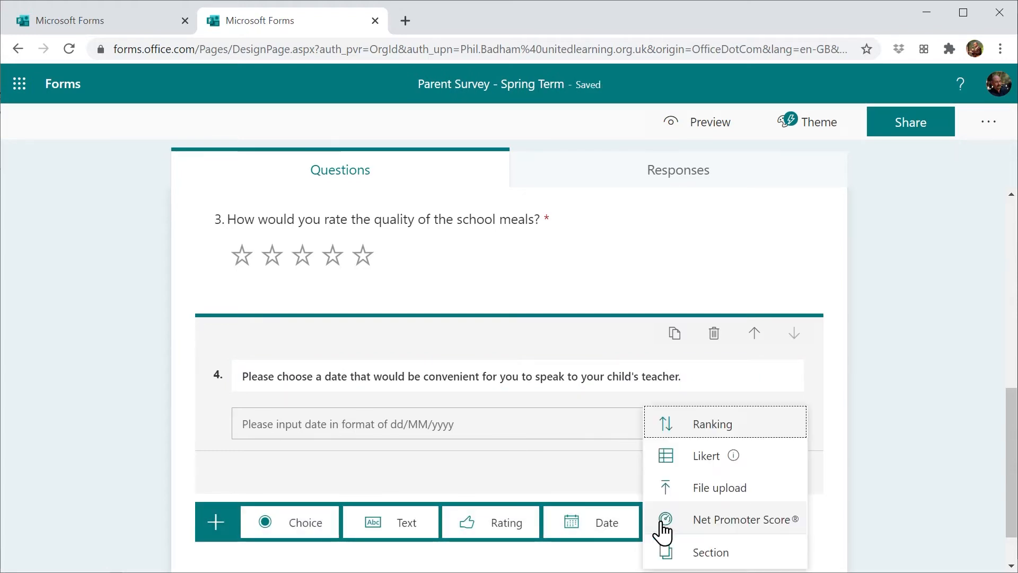
left_click(701, 424)
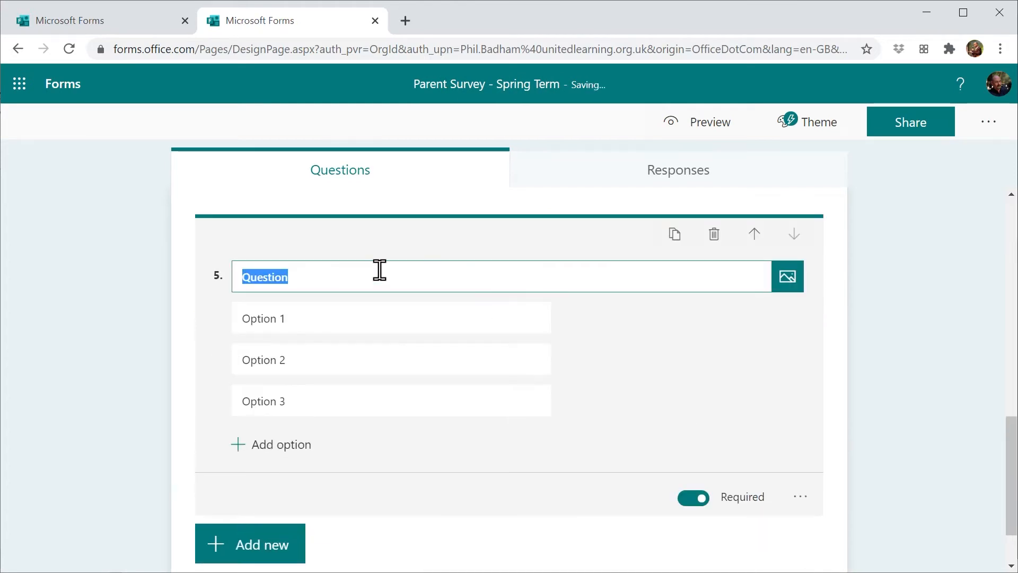
type("Please rank the following clubs/activities we are intending to run next term from most desirable to least desirable:")
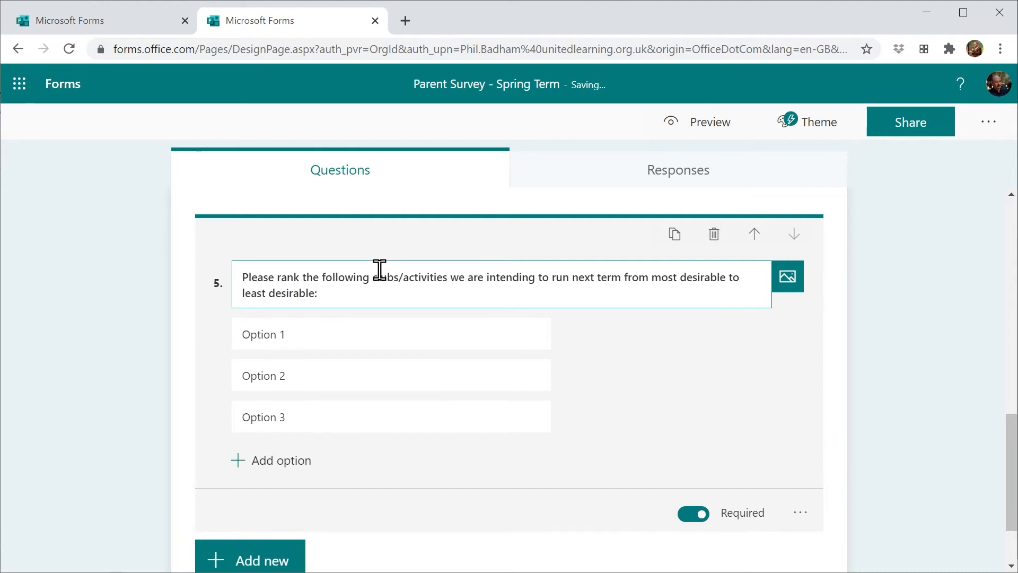
- Fill the ranking question with five options: Chess Club, Ballet, Drama Club, Tabletop Wargames and Coding
left_click(345, 335)
type("Chess Club")
left_click(326, 374)
type("Ballet")
left_click(329, 425)
type("Drama Club")
left_click(282, 461)
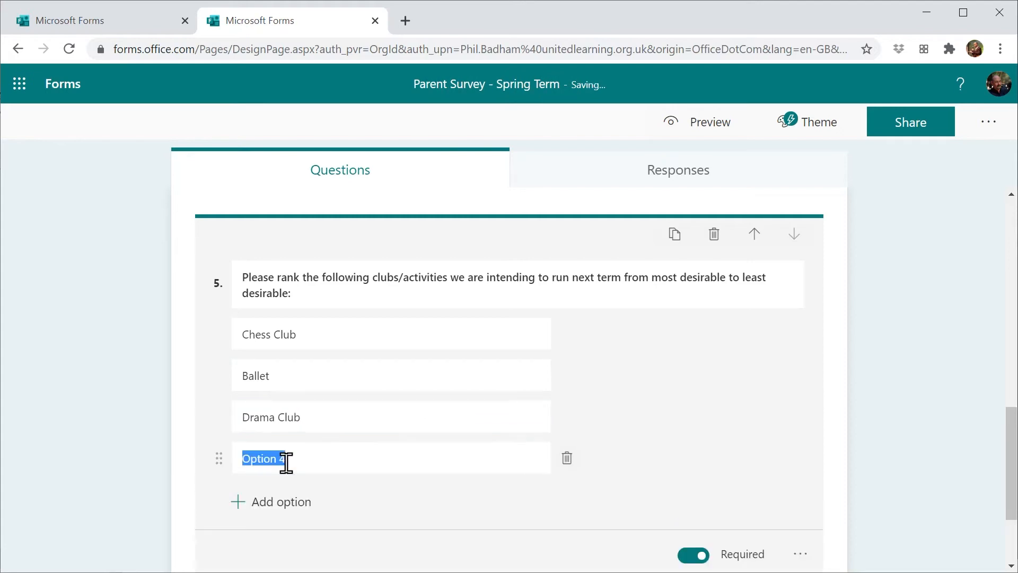
type("Tabletop Wargames")
left_click(284, 503)
type("Coding")
- Add a Likert question reading "Please indicate your thoughts about the following provision:" with the scale Poor, Fair, Good, Very good, Exceptional
scroll(633, 402, "down", 1)
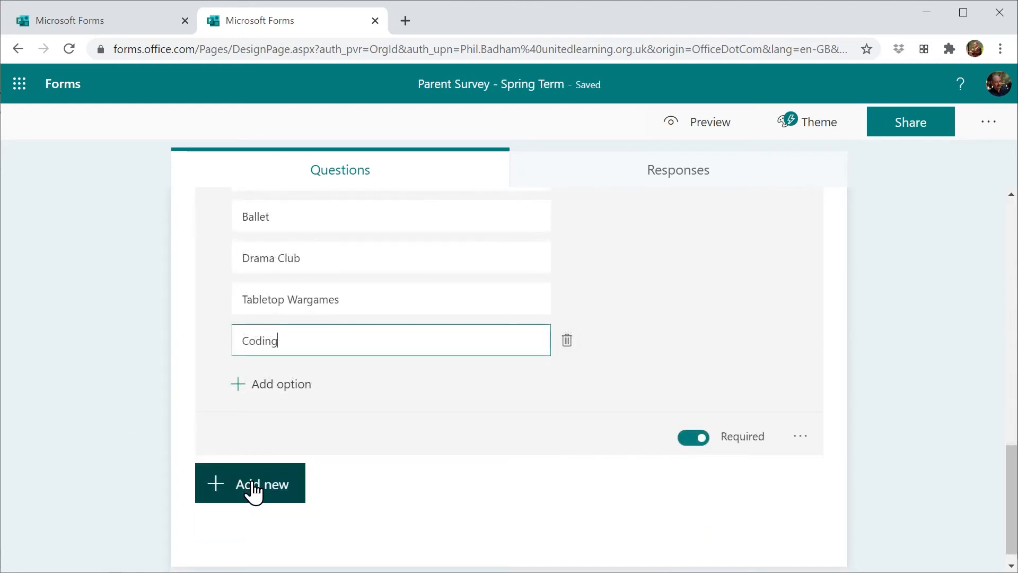
left_click(254, 491)
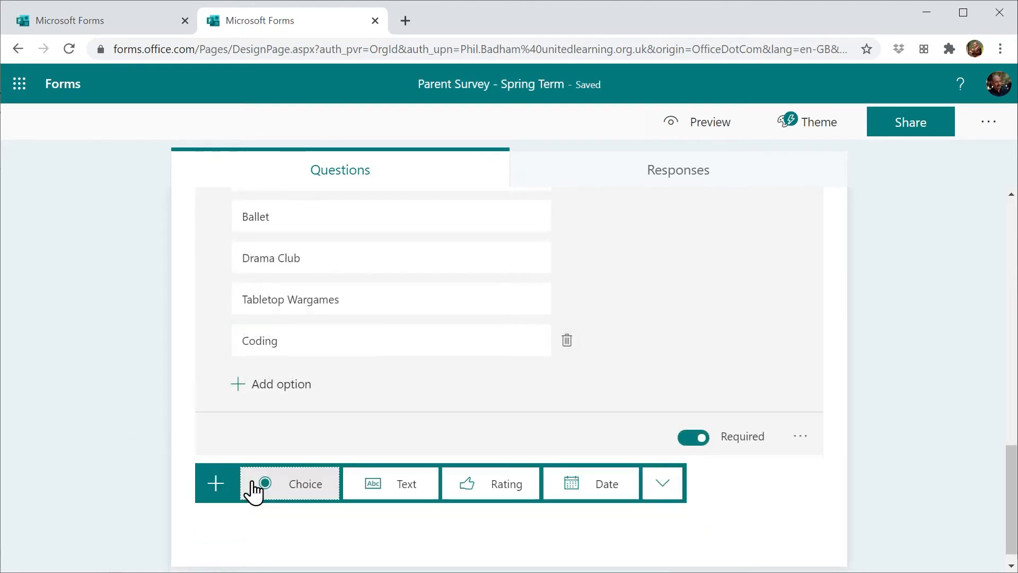
left_click(660, 486)
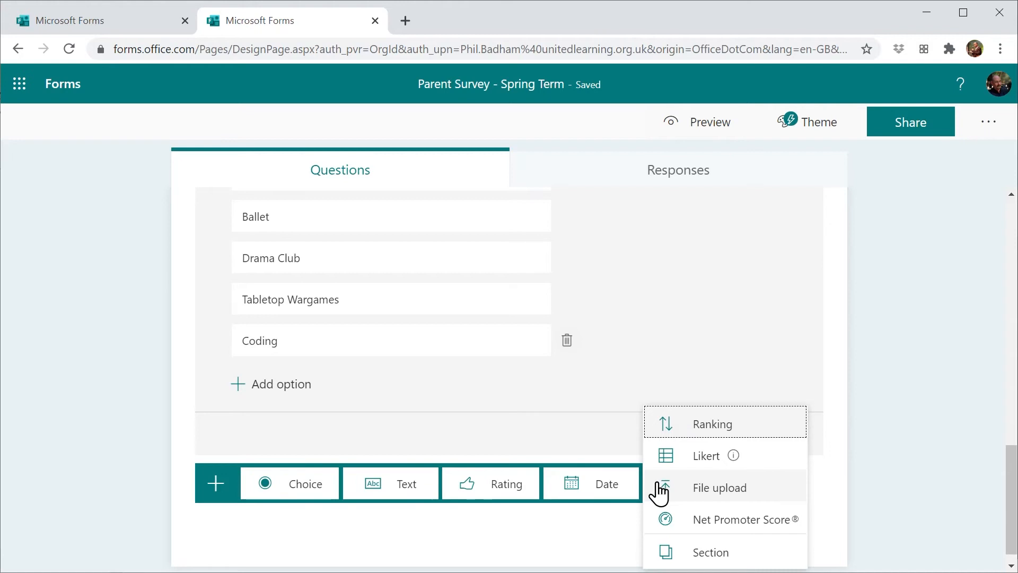
left_click(703, 458)
left_click(461, 337)
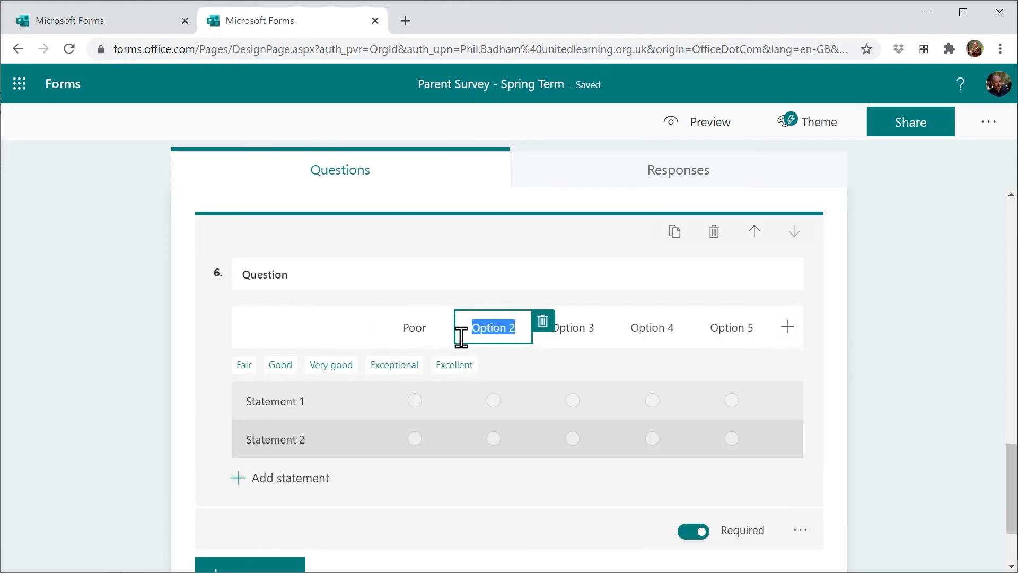
left_click(244, 367)
left_click(255, 368)
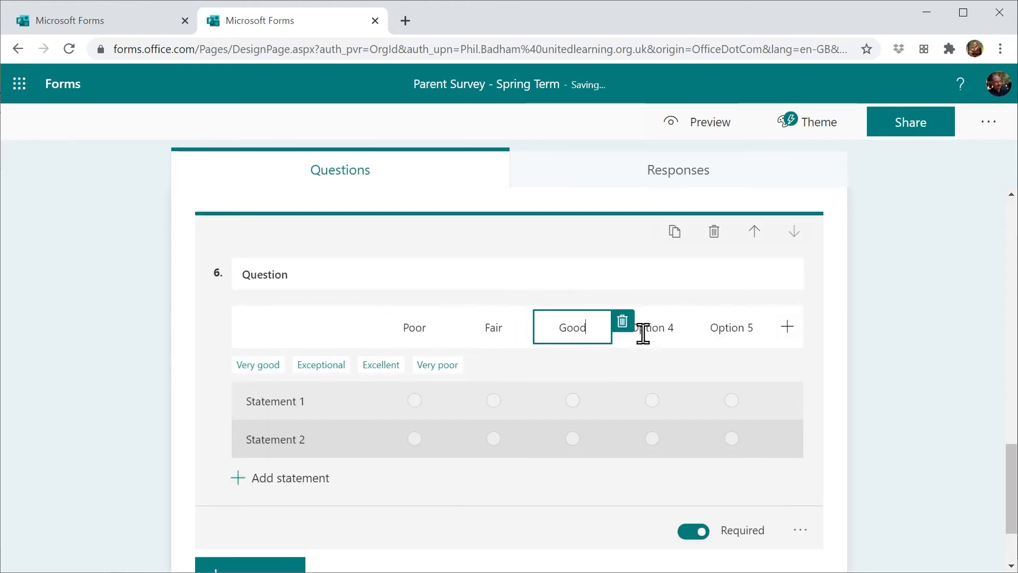
left_click(260, 368)
left_click(261, 364)
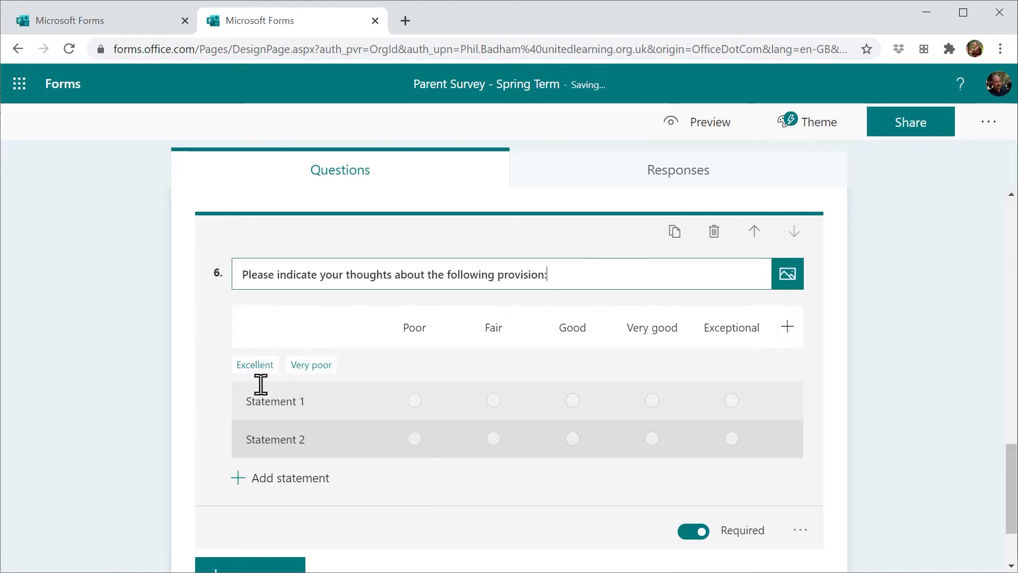
- Enter the Likert question's statements as School Transport Links, Parking and Coffee Mornings
left_click(273, 401)
type("School Means")
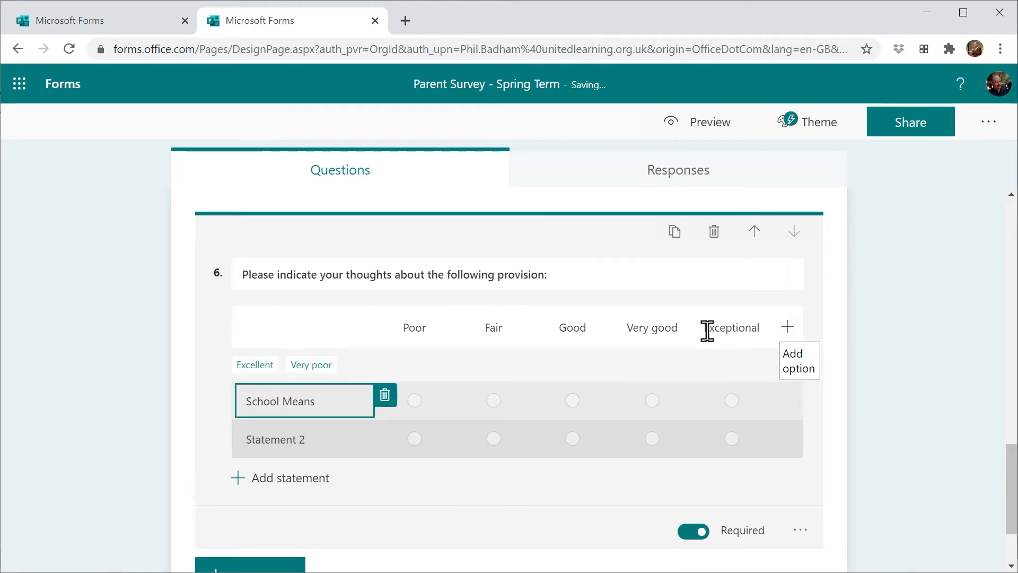
type("chool ")
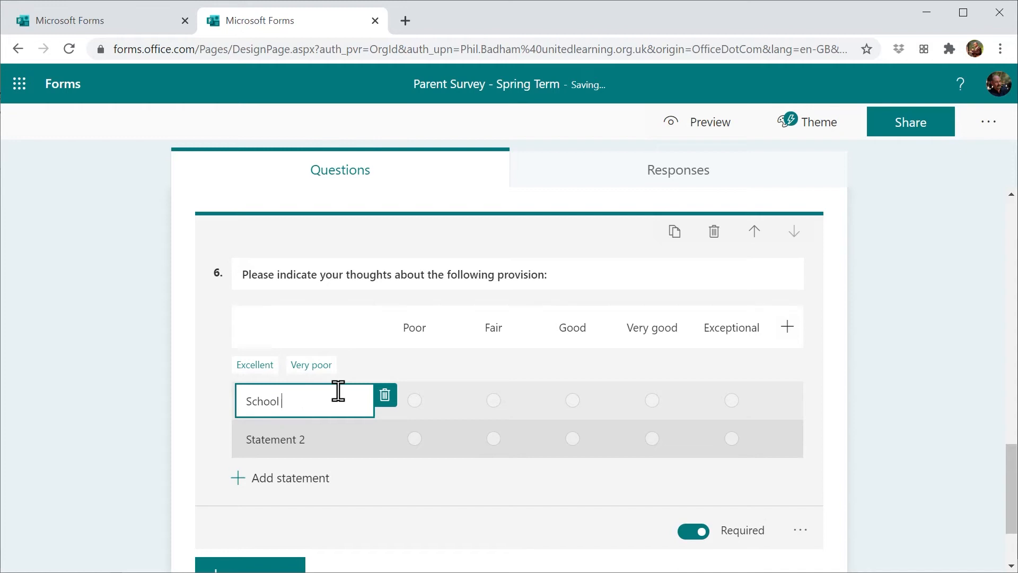
type("Transport Links")
key("Return")
type("Parking")
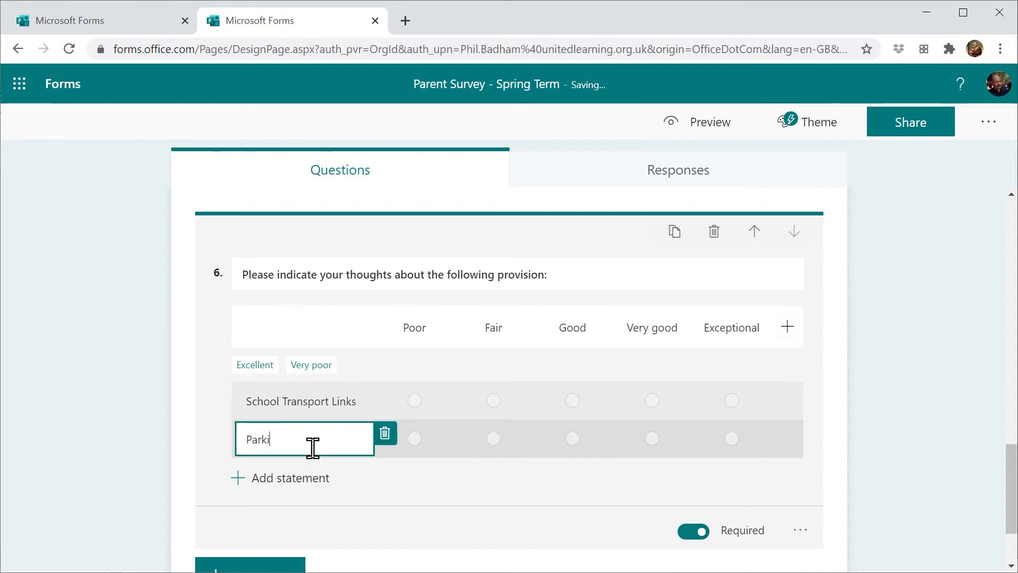
key("Return")
type("Coffee Mornings")
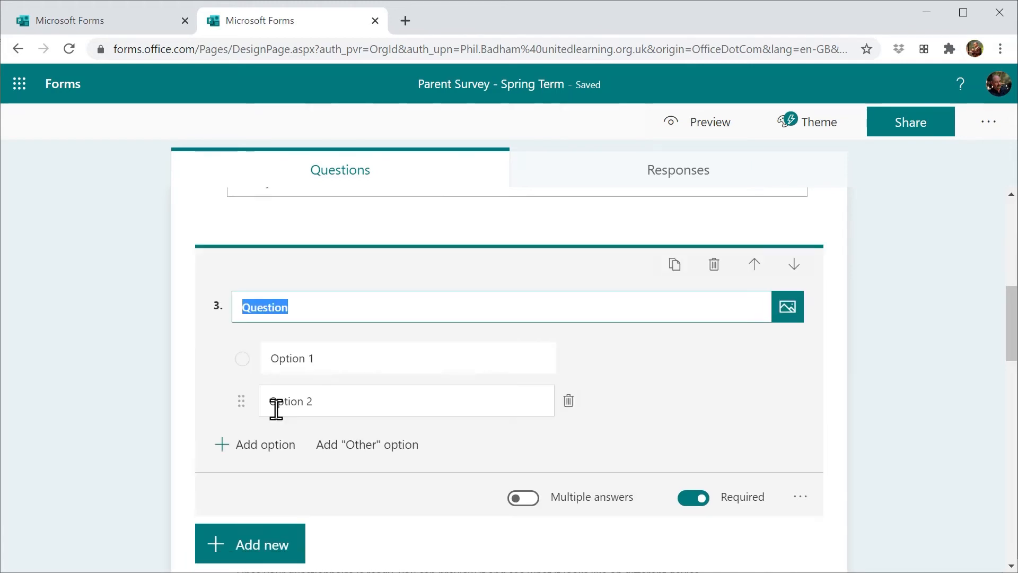
- Word the new Choice question 3 as "Does your child have school meals?" and give it the suggested options Yes and No
type("Do yo")
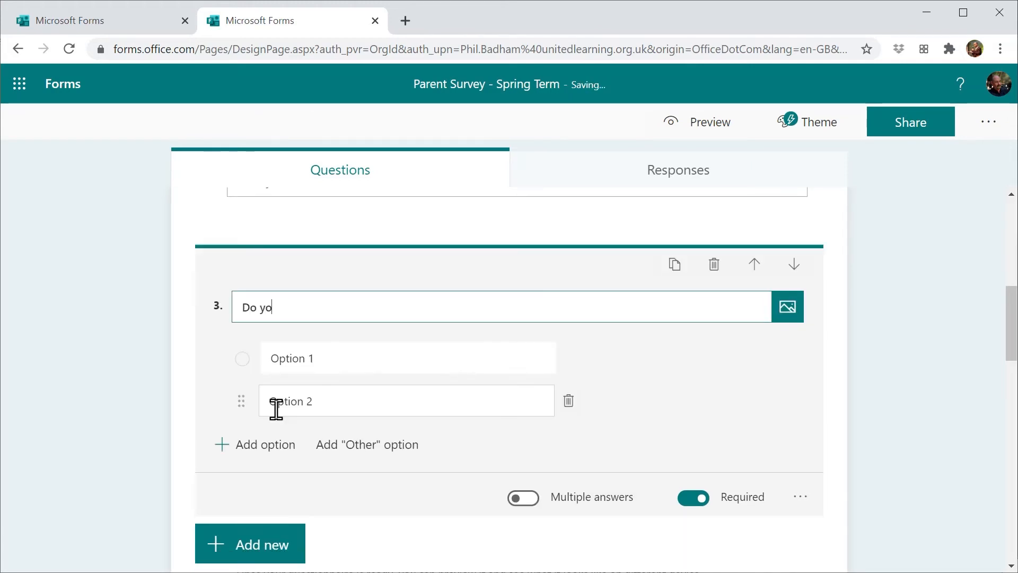
key("BackSpace")
key("BackSpace")
key("BackSpace")
key("BackSpace")
key("BackSpace")
type("es your child have s")
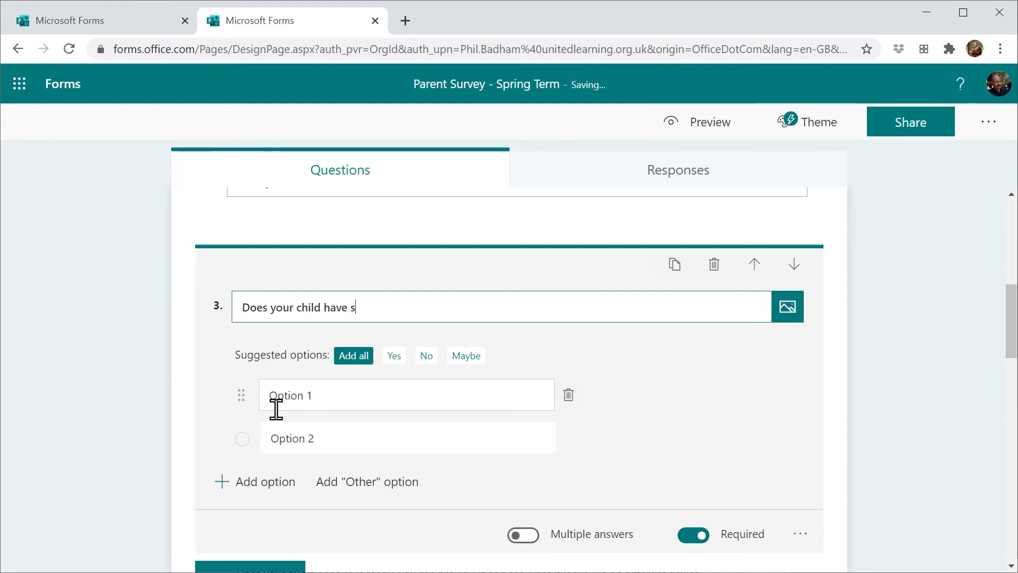
type("chool mean")
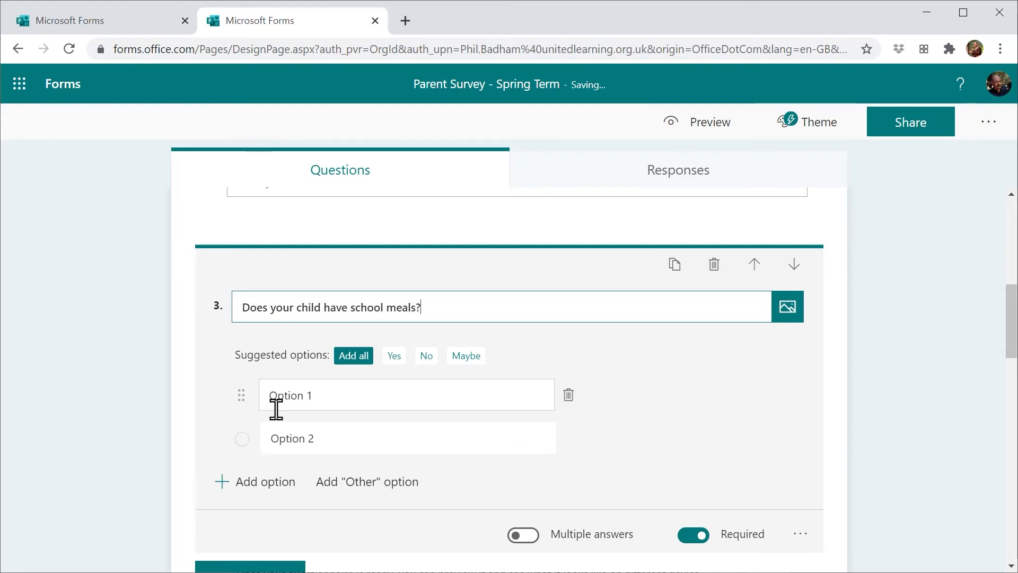
left_click(396, 362)
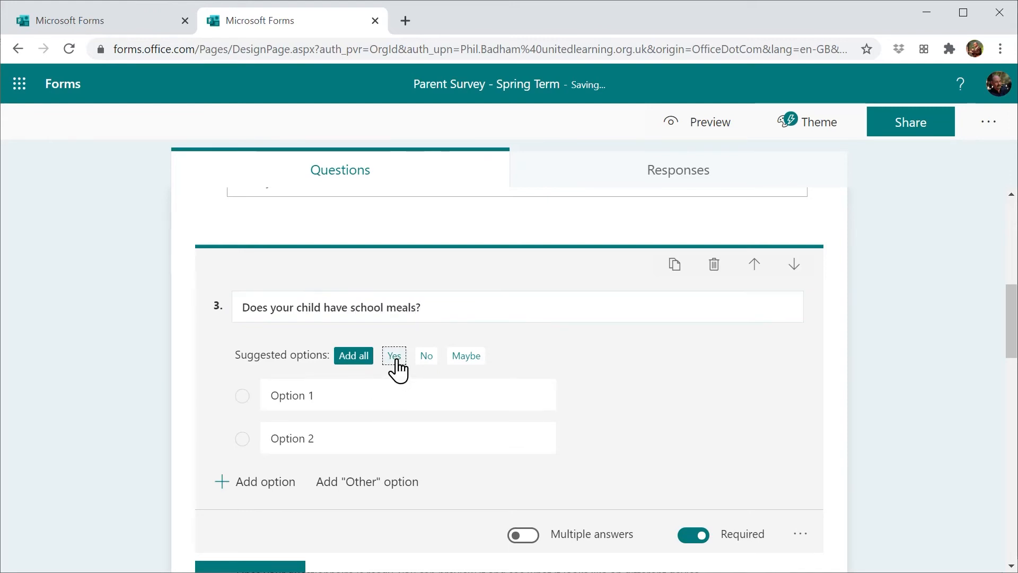
left_click(342, 427)
left_click(393, 366)
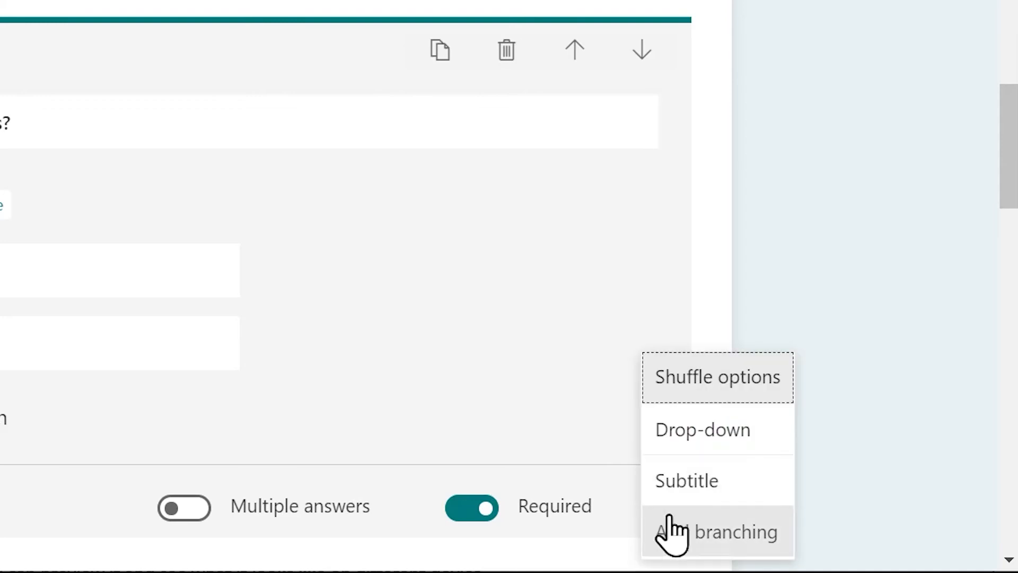
- Add branching to the school meals question so that Yes goes to question 4 and No goes to question 5
left_click(684, 546)
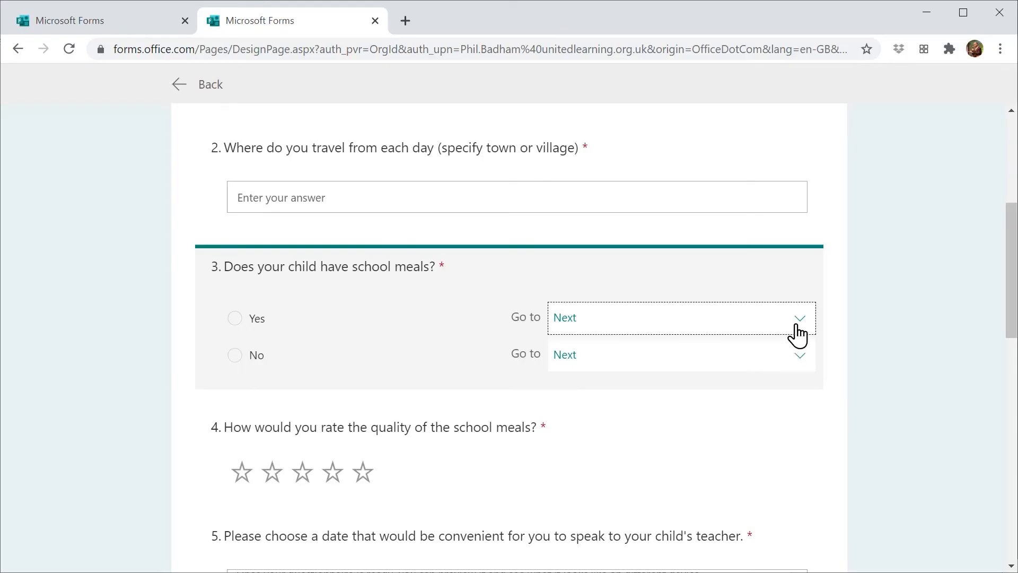
left_click(796, 324)
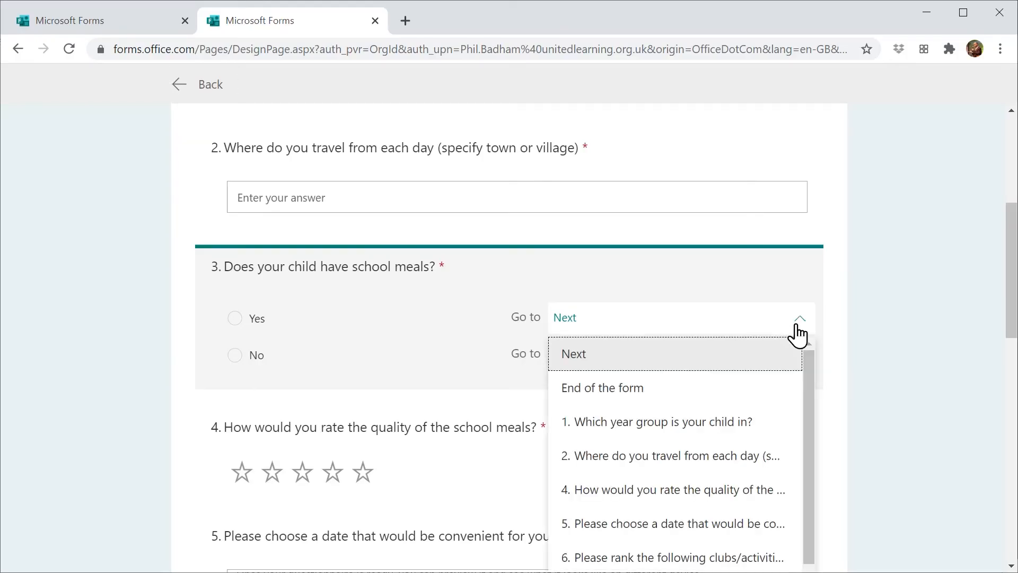
left_click(714, 502)
left_click(796, 365)
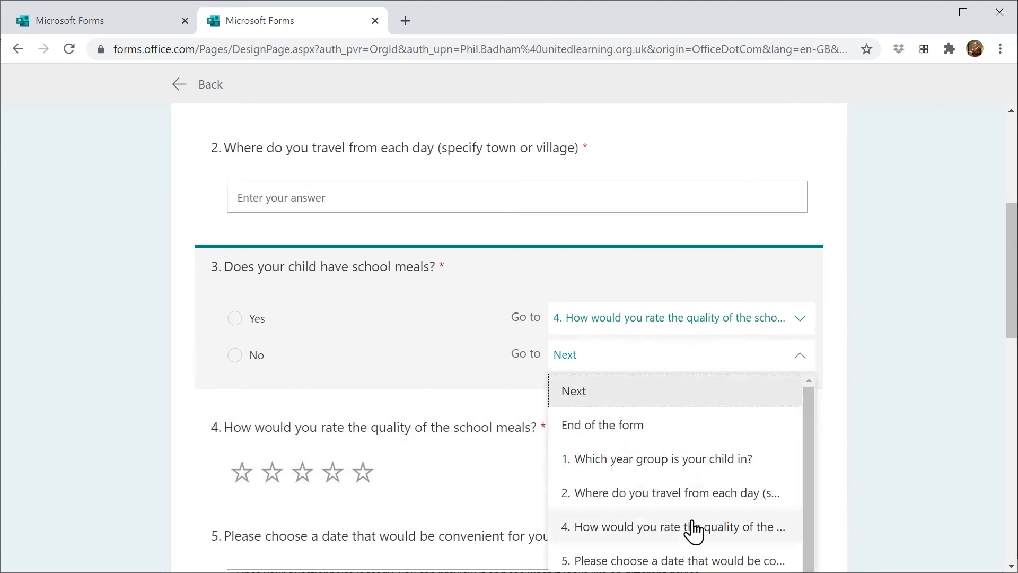
left_click(698, 565)
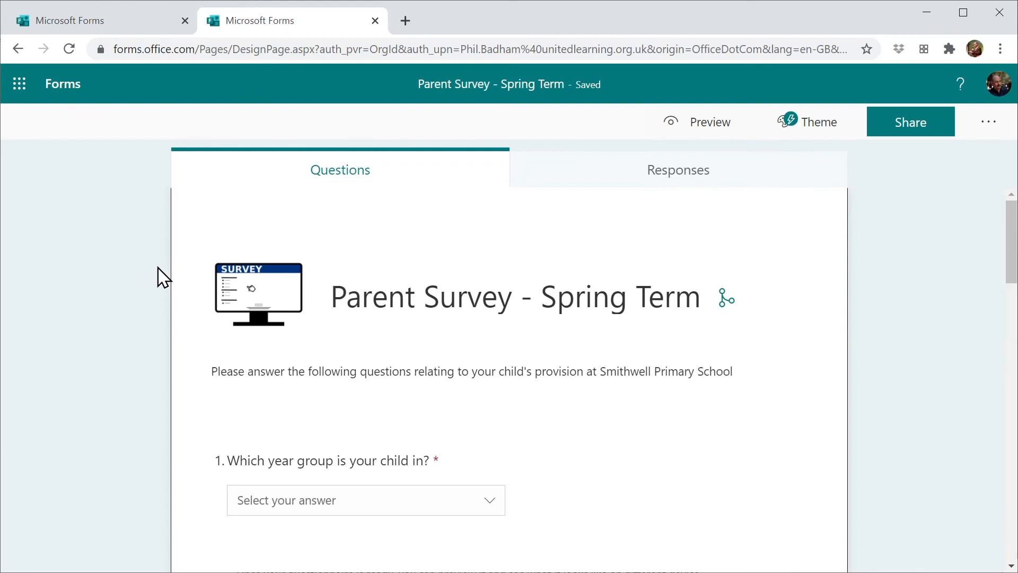
- Preview the whole form in the computer and mobile layouts, and return to editing
left_click(708, 139)
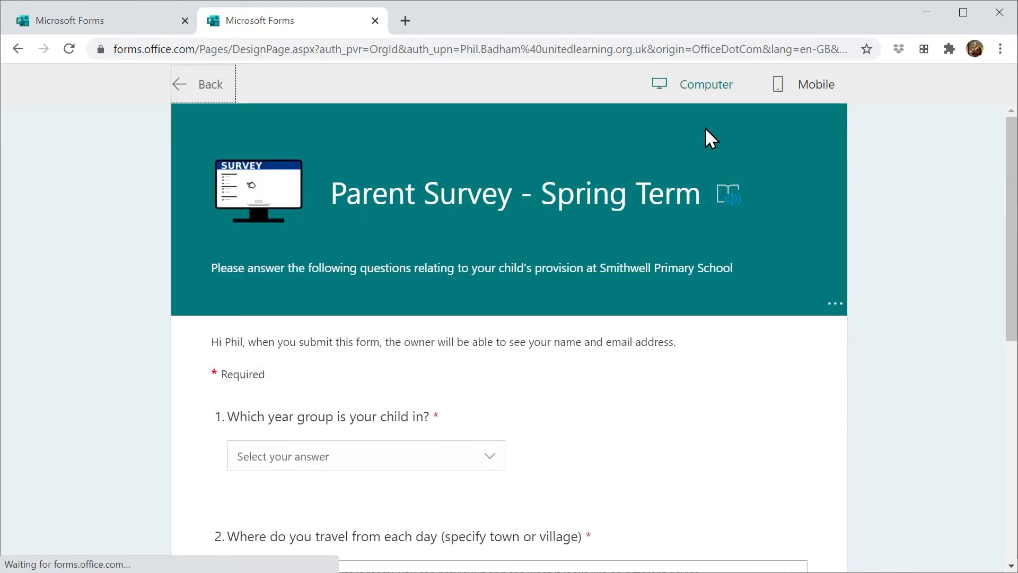
key("Page_Down")
key("Page_Up")
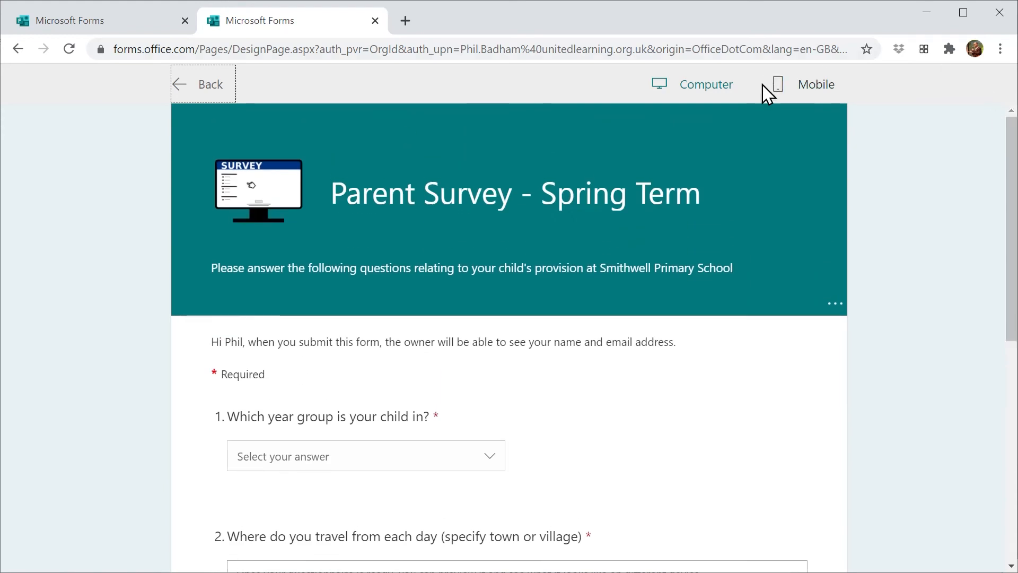
left_click(813, 95)
scroll(1014, 183, "down", 1)
scroll(1014, 183, "down", 2)
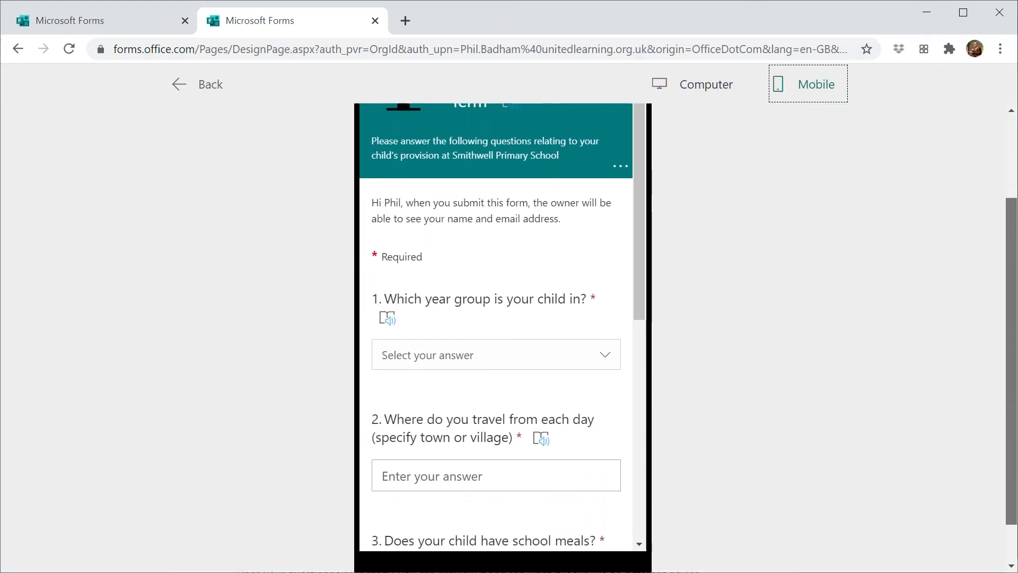
scroll(1001, 165, "up", 3)
left_click(197, 90)
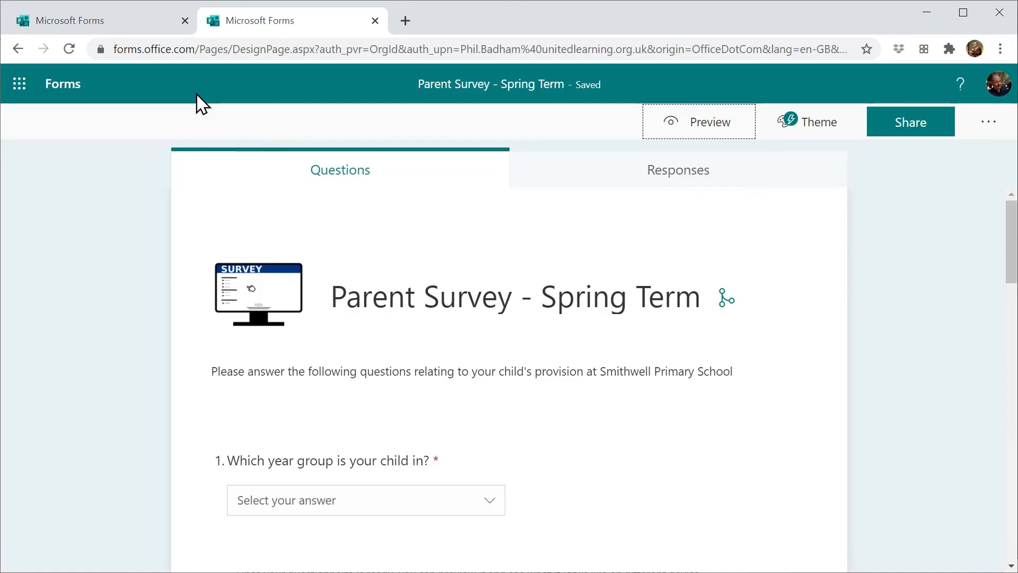
- Apply the Bright Blue theme to the form
left_click(818, 128)
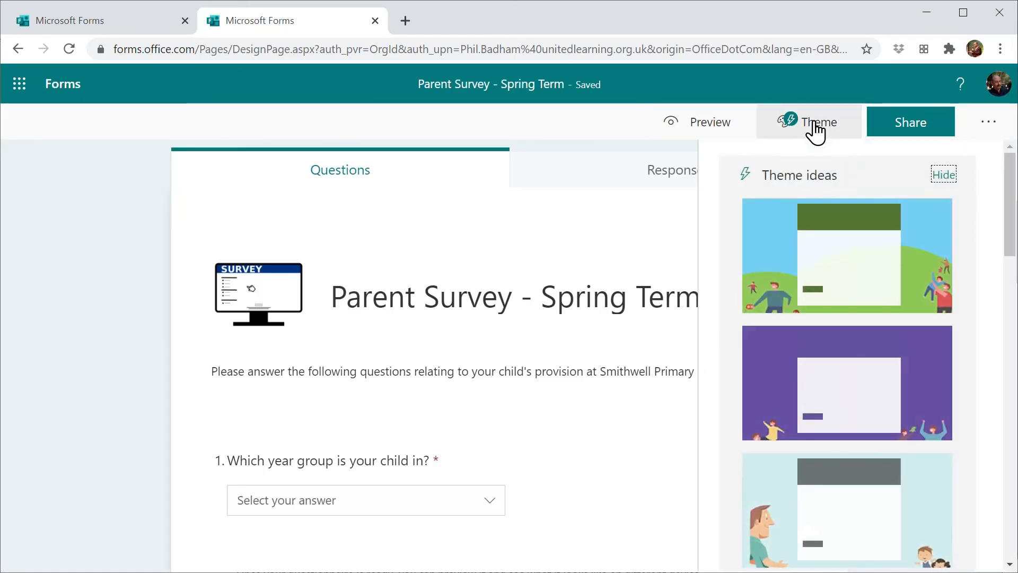
left_click_drag(1013, 186, 1014, 482)
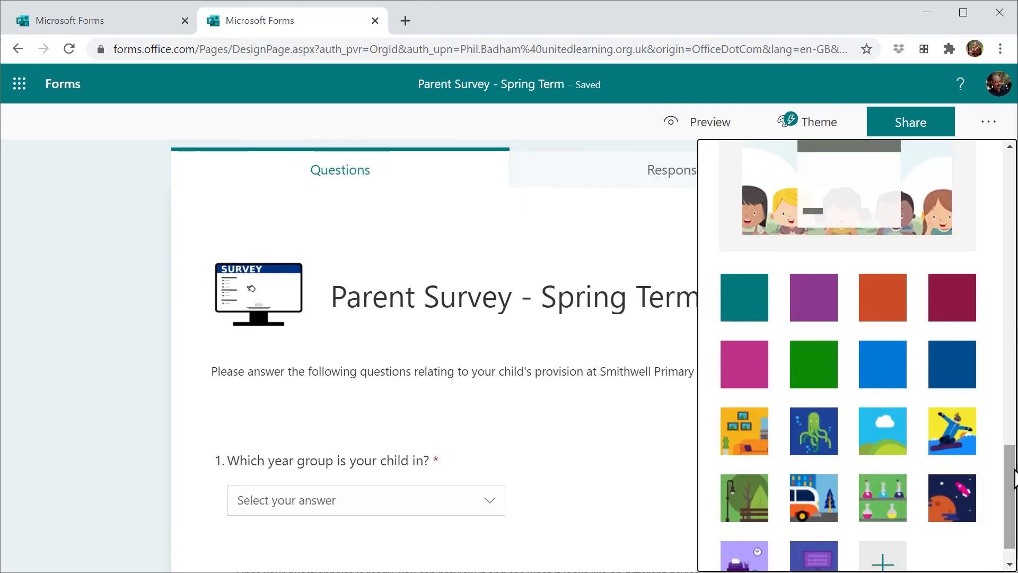
left_click(879, 379)
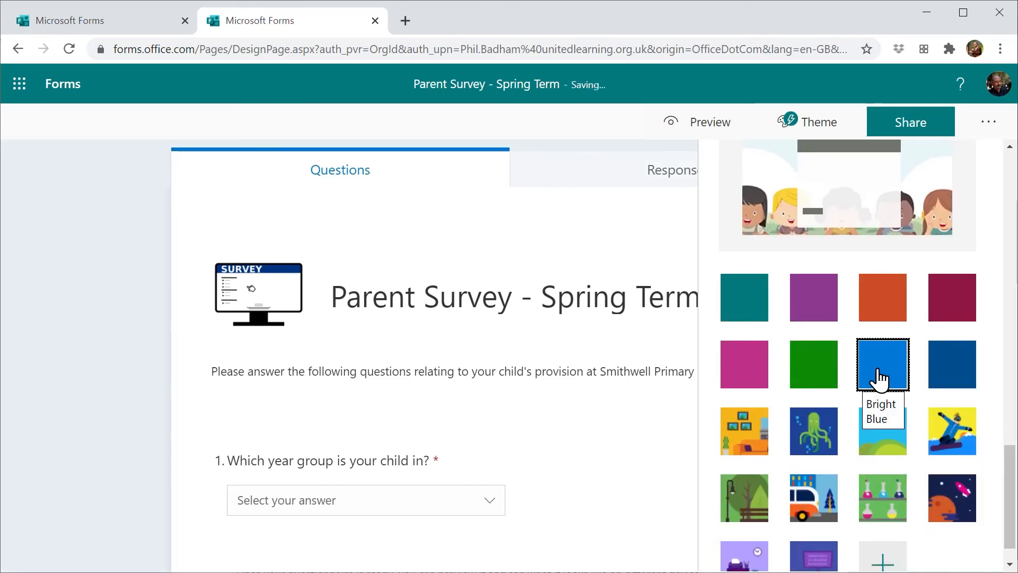
left_click(1012, 472)
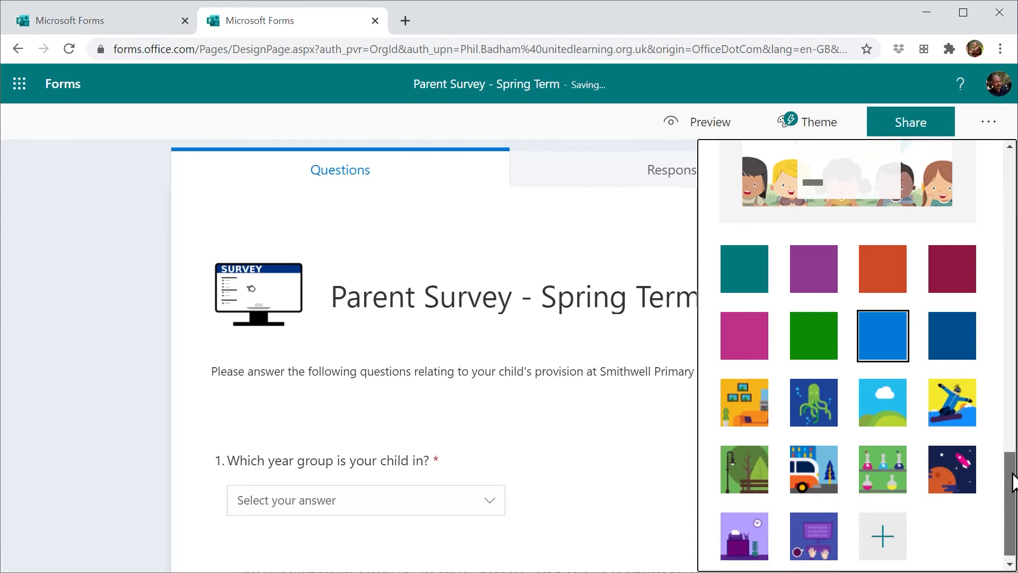
left_click_drag(1012, 471, 973, 170)
- Set the form's sharing option for collecting responses to "Anyone can respond"
left_click(911, 125)
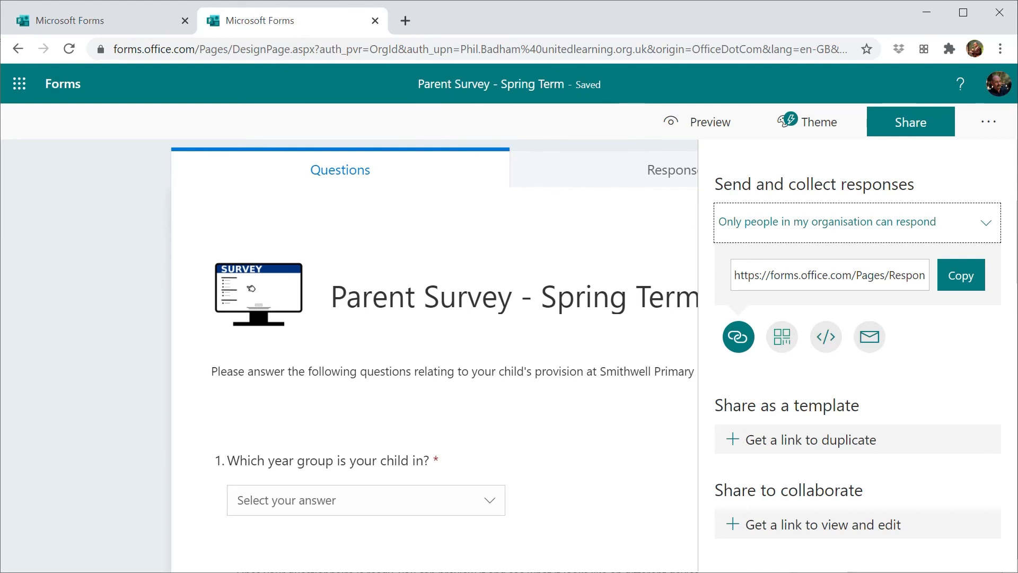
left_click(982, 228)
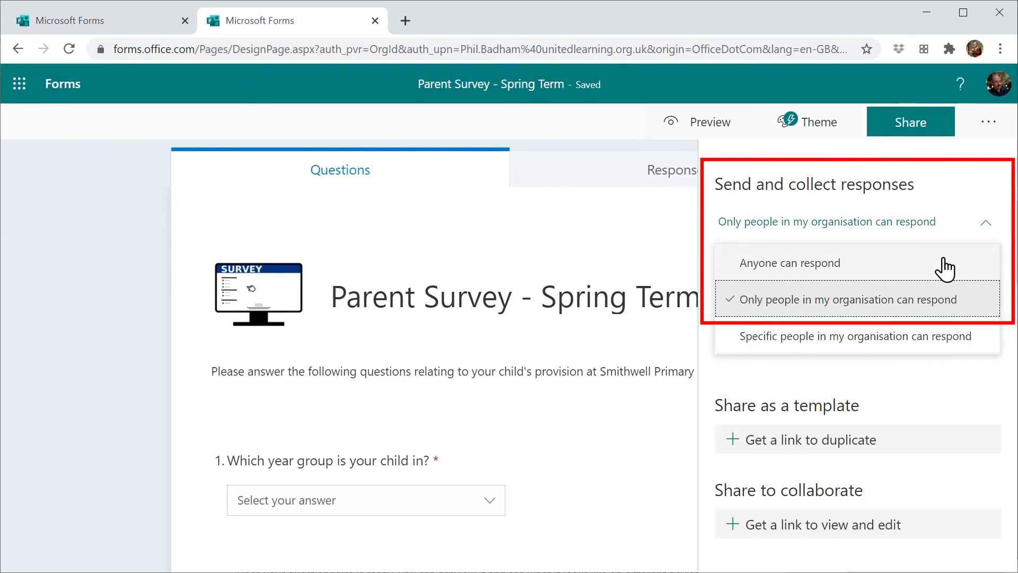
left_click(883, 261)
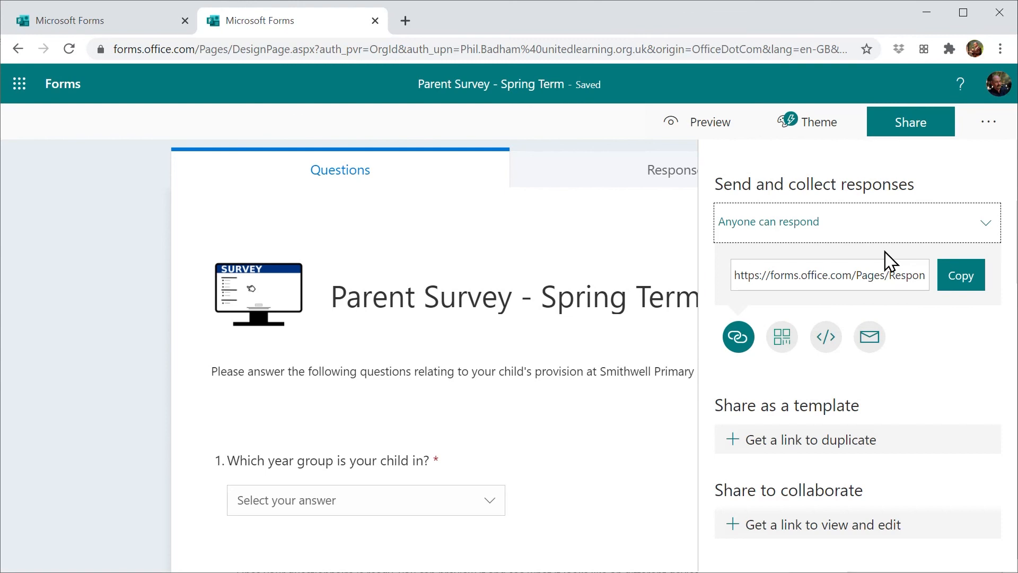
- Copy the link for collecting responses to the survey
left_click(960, 276)
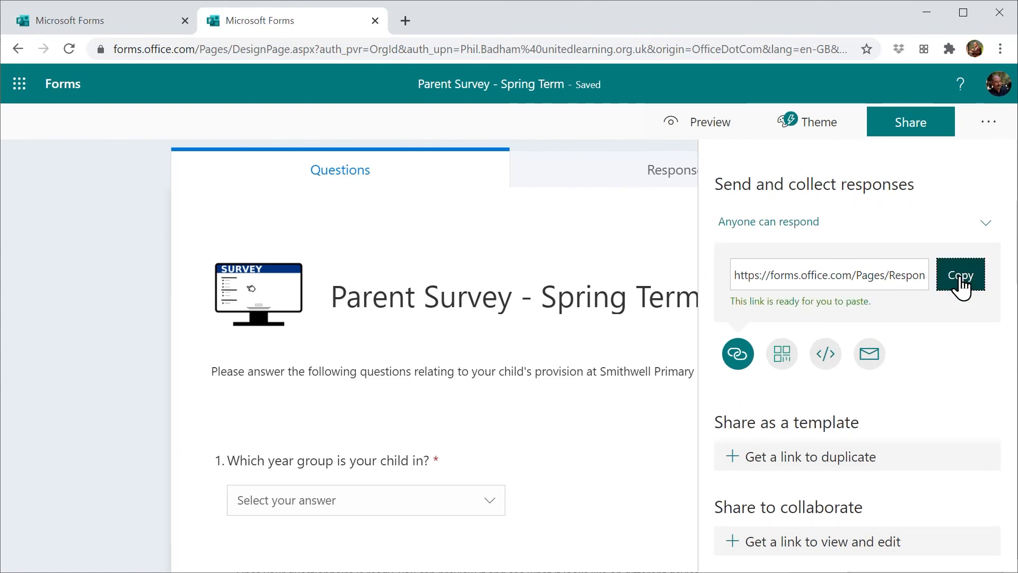
- In the form's settings, customise the thank you message to "Thanks for completing this form!" and enable email notification of each response
left_click(988, 130)
left_click(938, 158)
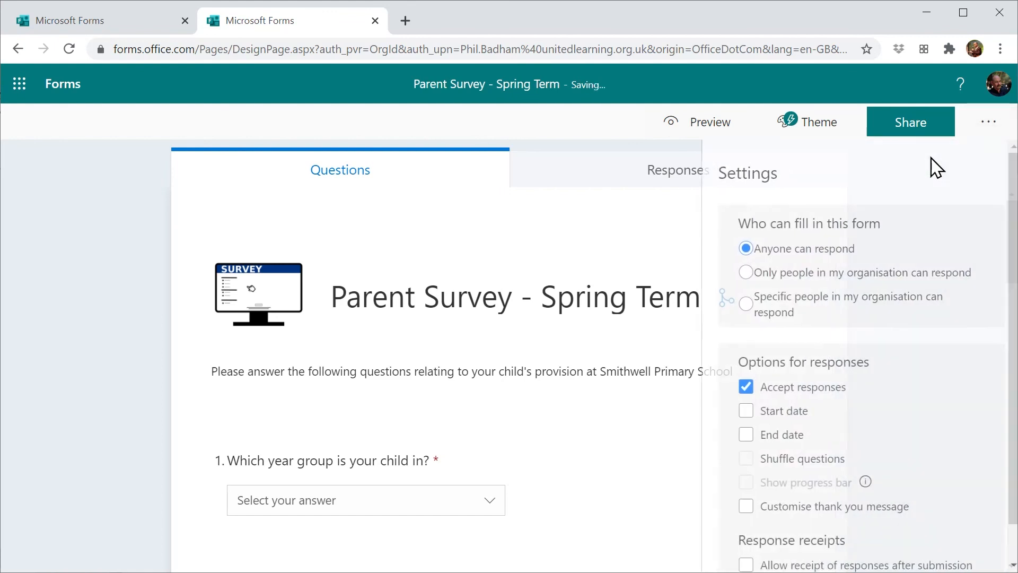
scroll(1007, 271, "down", 1)
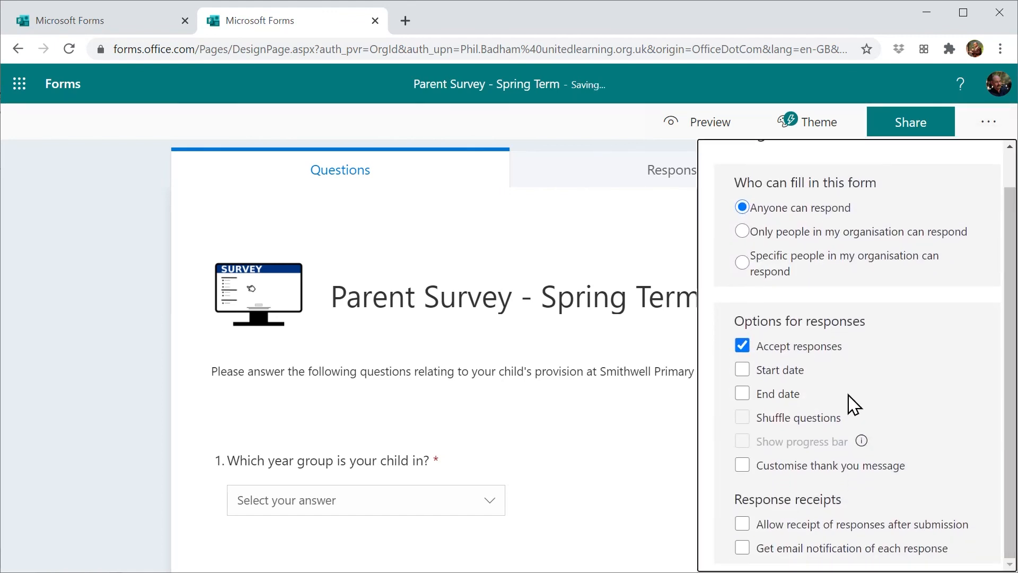
left_click(742, 467)
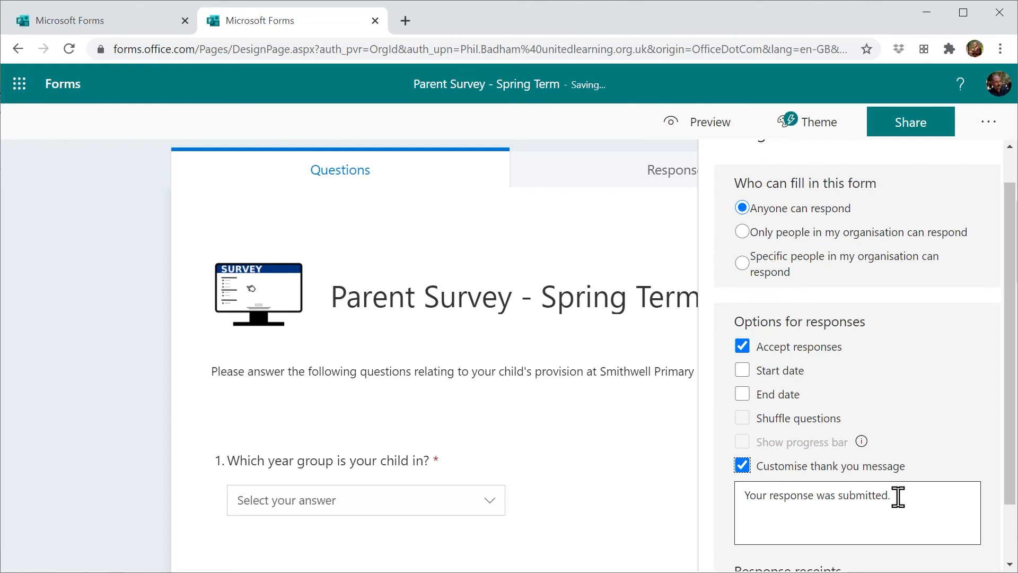
left_click_drag(898, 493, 700, 496)
type("Thanks")
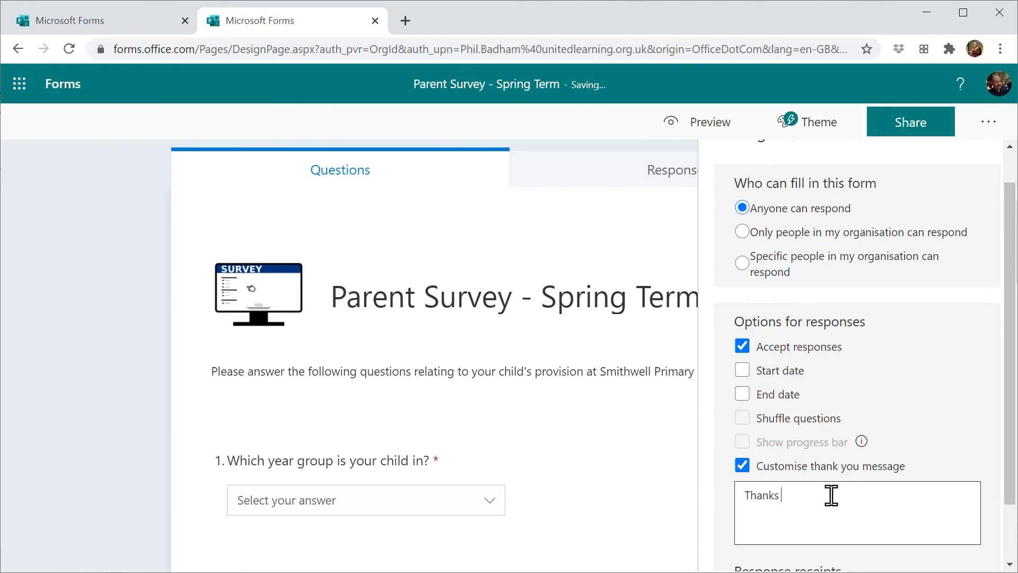
type(" for completing this form!")
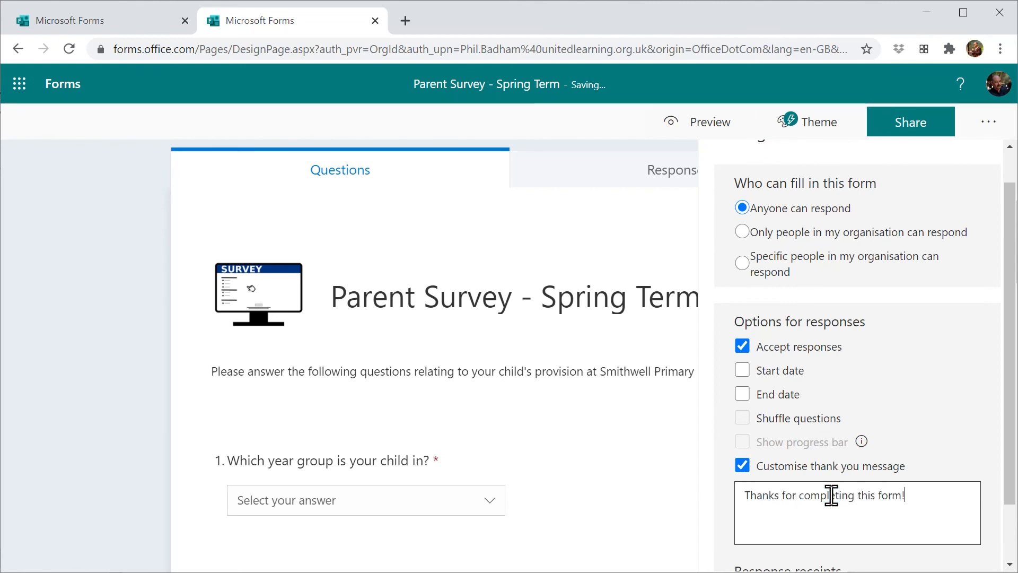
scroll(902, 476, "down", 1)
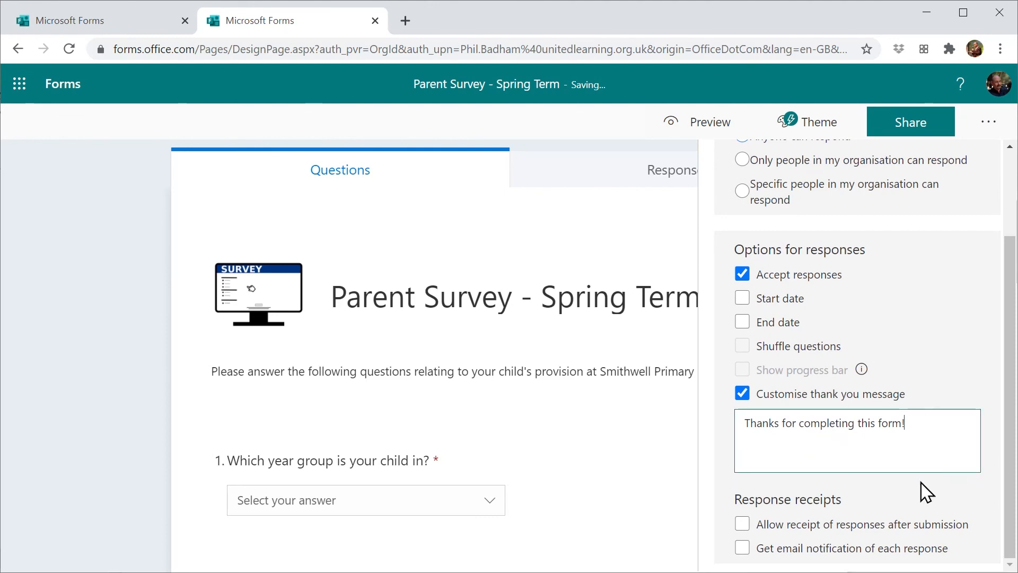
left_click(742, 548)
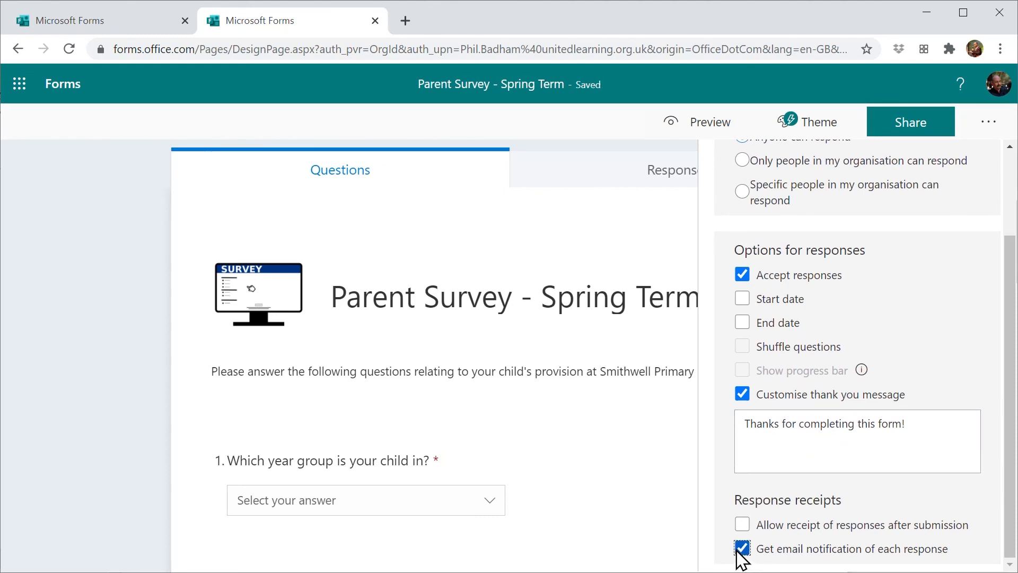